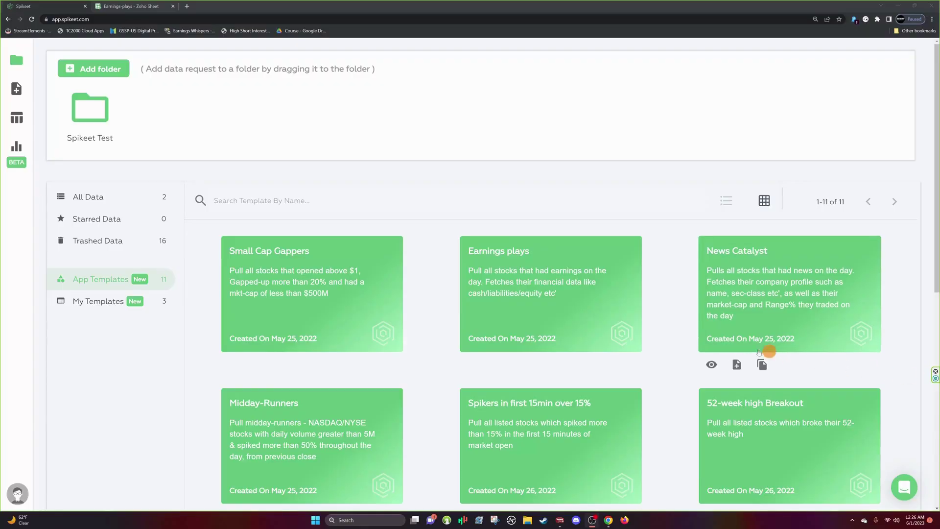
- Open the subscription plans page and review the data plans and charting plans
mouse_move(609, 341)
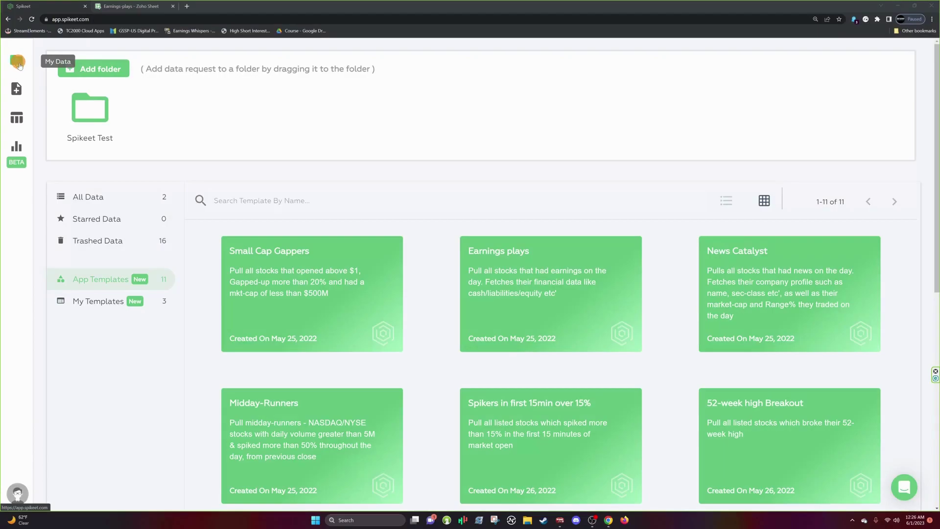
left_click(21, 63)
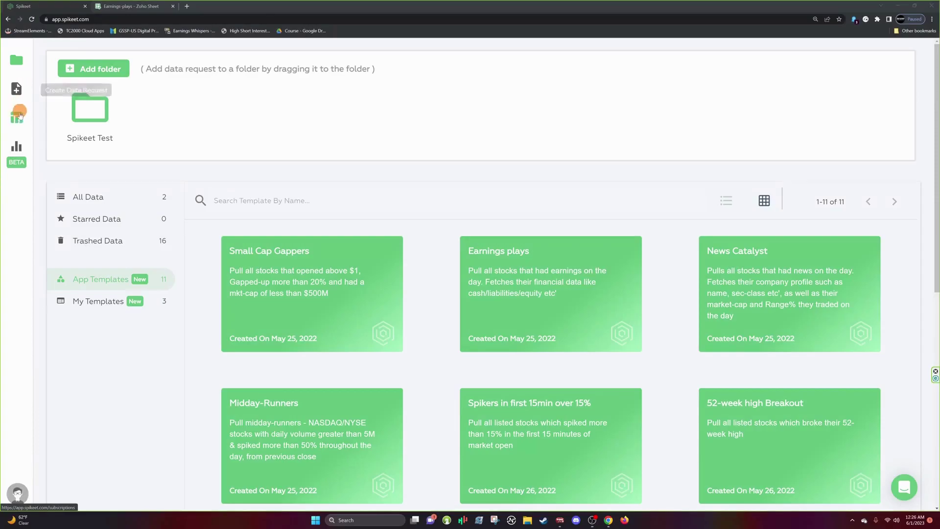
left_click(19, 120)
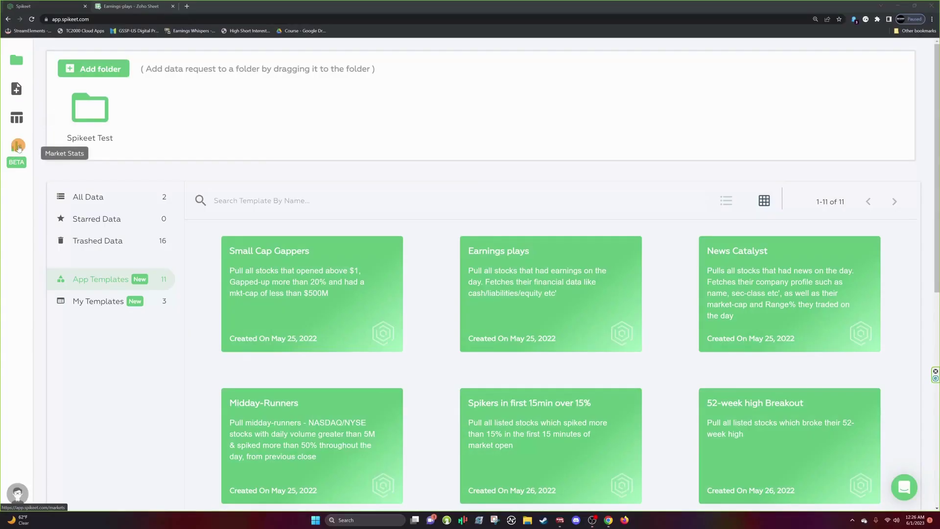
left_click(18, 150)
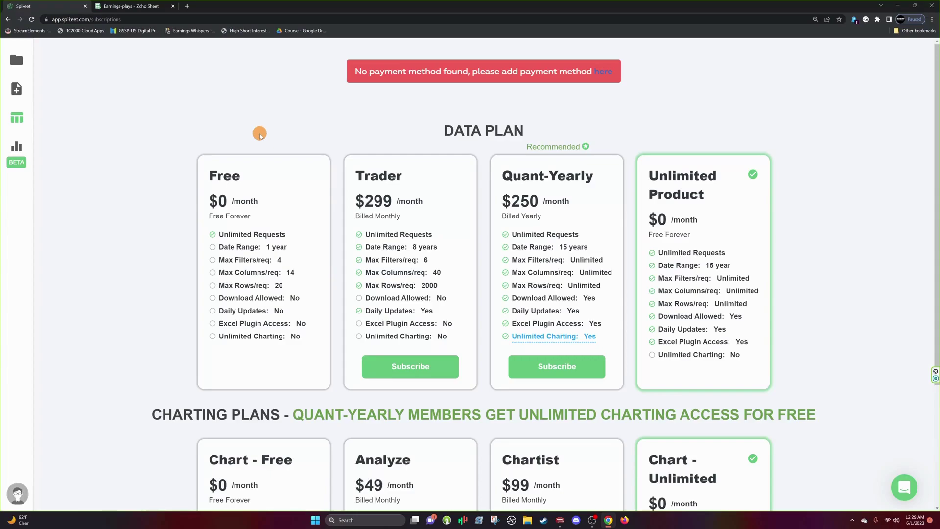
scroll(274, 196, "down", 1)
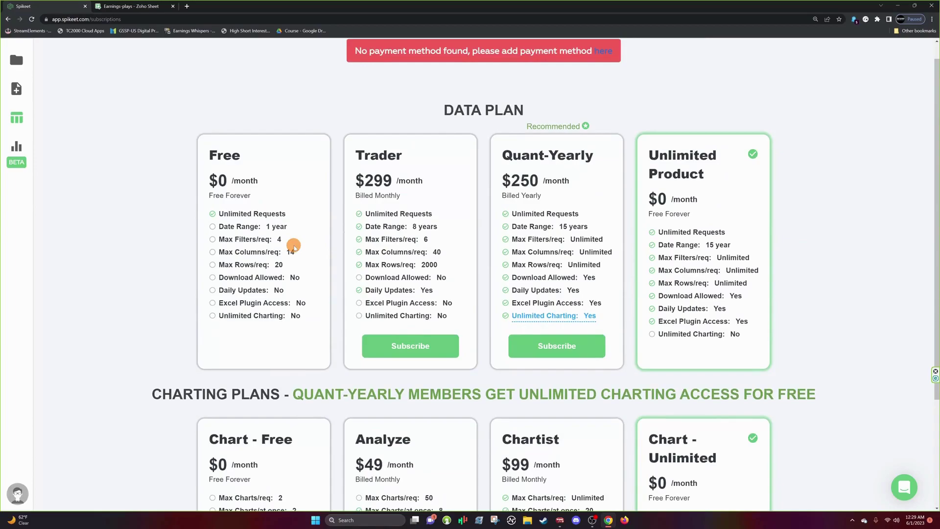
scroll(294, 247, "down", 3)
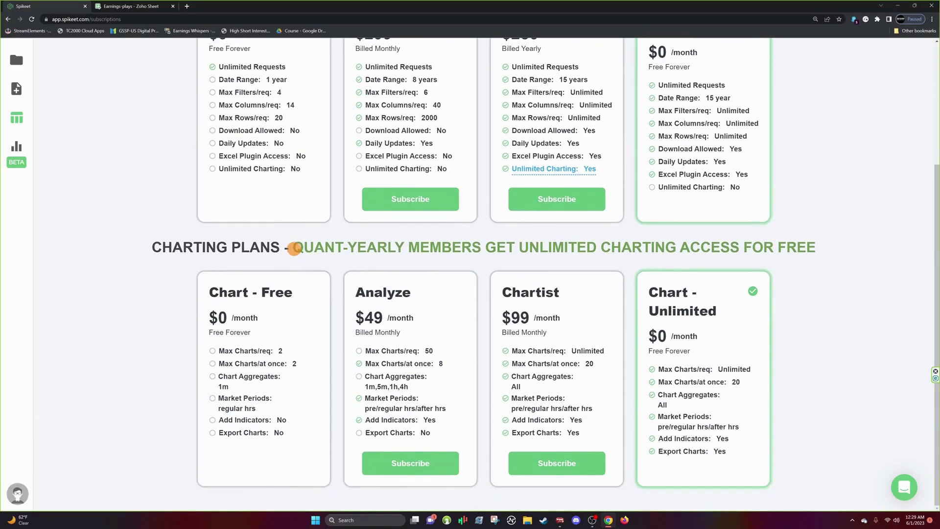
left_click_drag(294, 248, 844, 258)
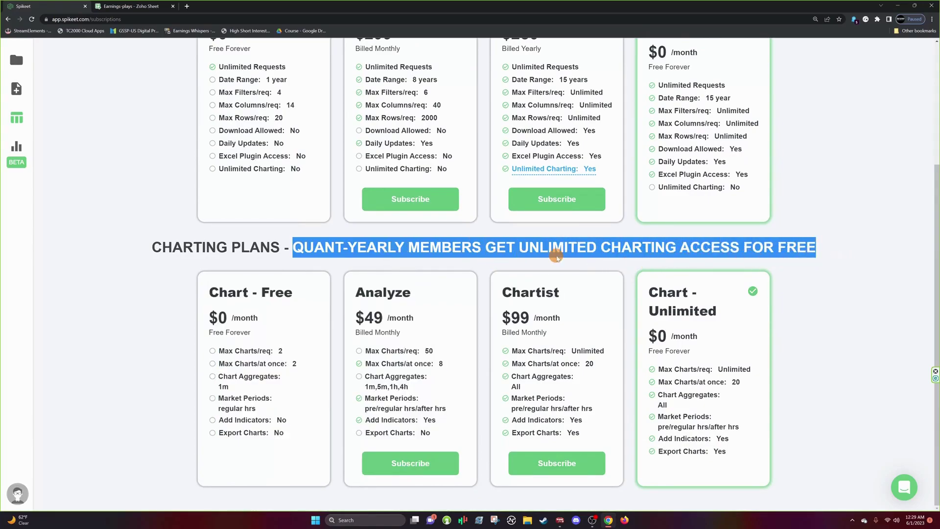
left_click(551, 273)
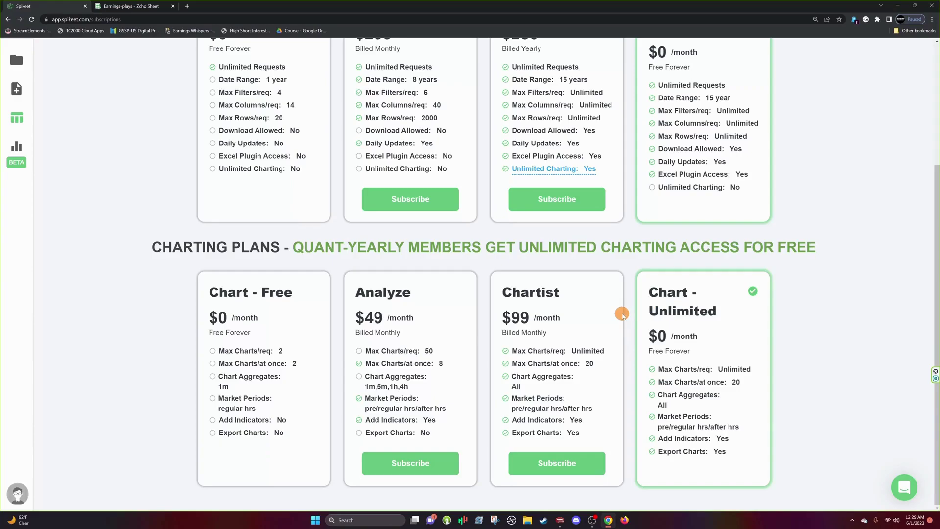
scroll(487, 156, "up", 4)
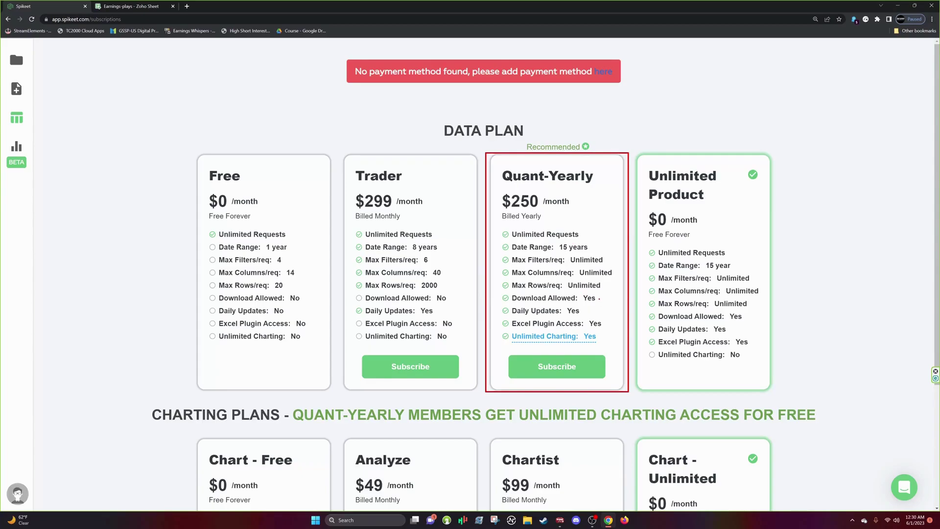
- Examine the Quant-Yearly plan's limits and included features, and compare its maximum filters per request with the Trader plan
left_click_drag(602, 301, 615, 291)
left_click_drag(605, 327, 619, 315)
left_click_drag(606, 338, 621, 331)
left_click_drag(500, 255, 620, 292)
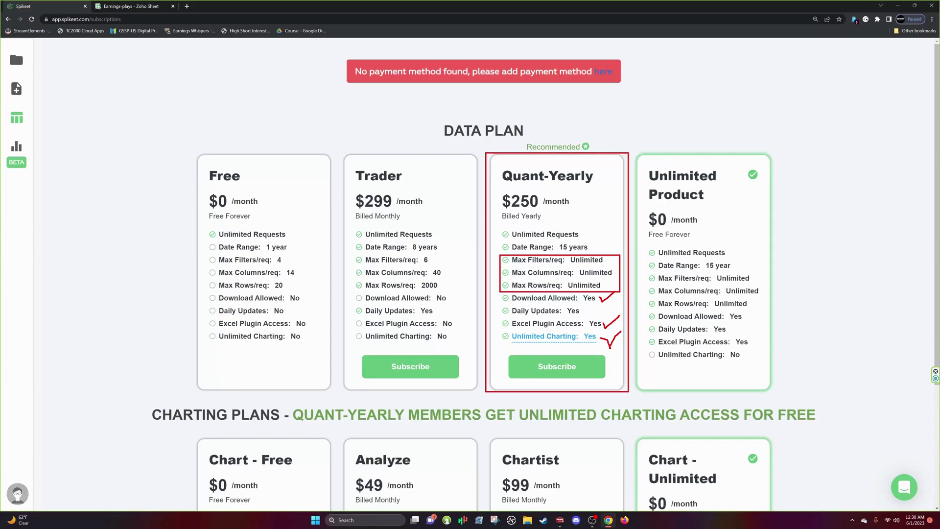
left_click(413, 218)
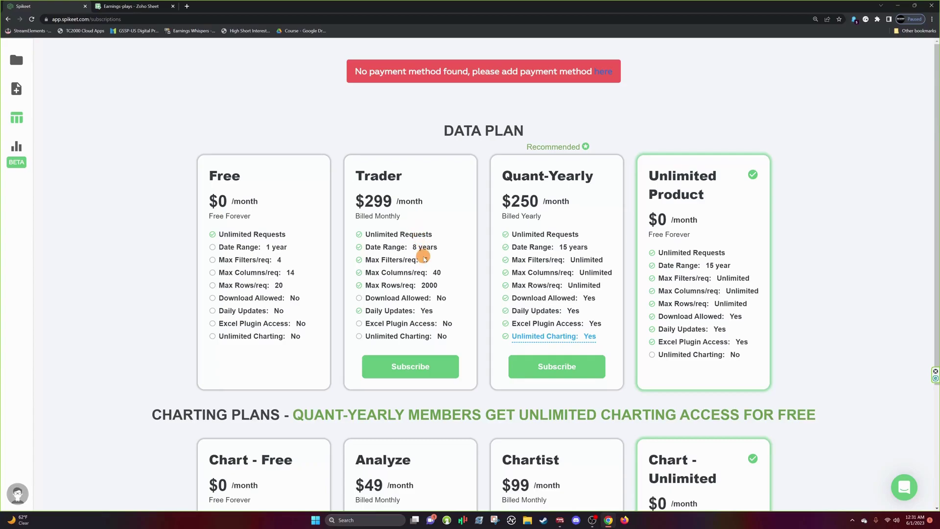
left_click_drag(366, 260, 434, 265)
left_click(438, 260)
left_click_drag(570, 260, 615, 261)
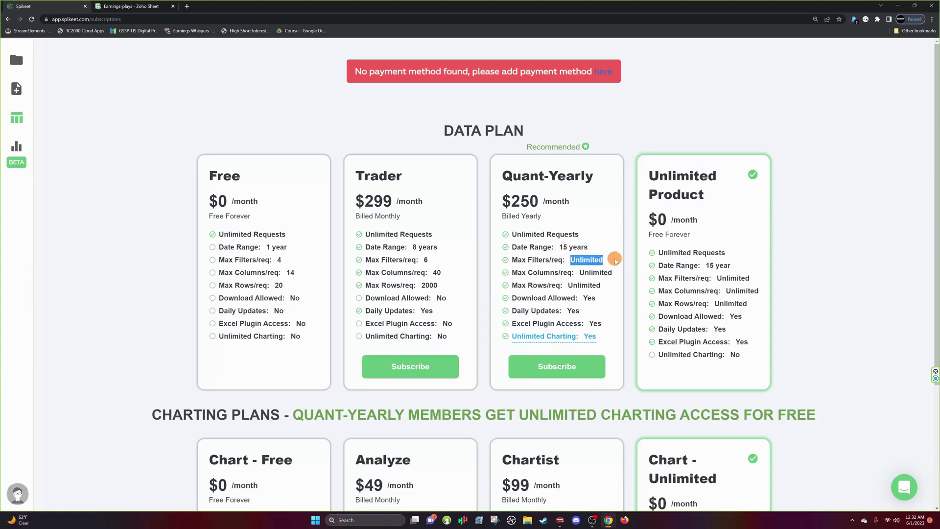
left_click(632, 244)
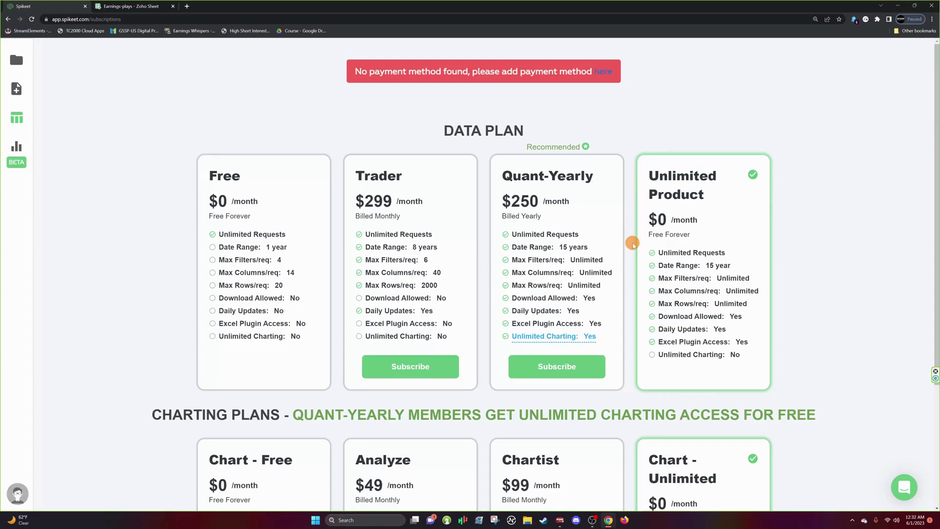
- Return to the data page, show the app templates, and look through all the ready-made scans
key("alt+Left")
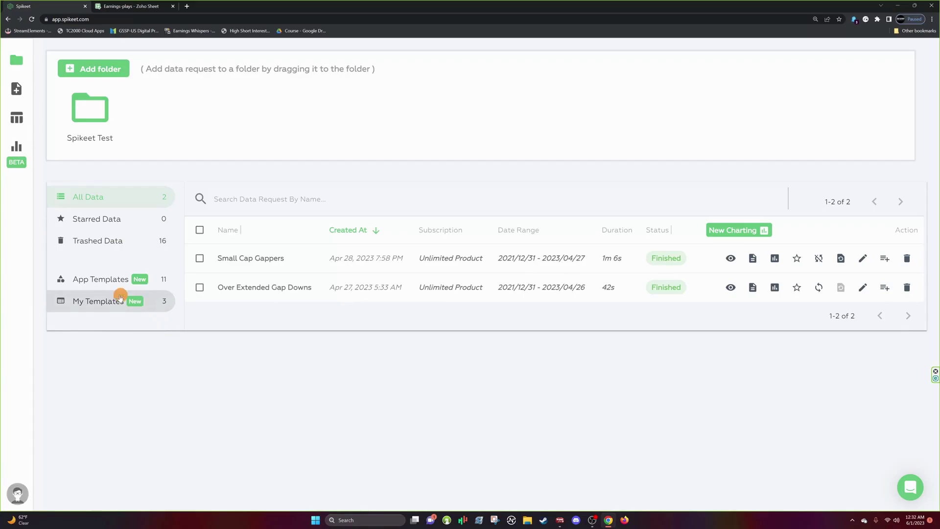
left_click(106, 284)
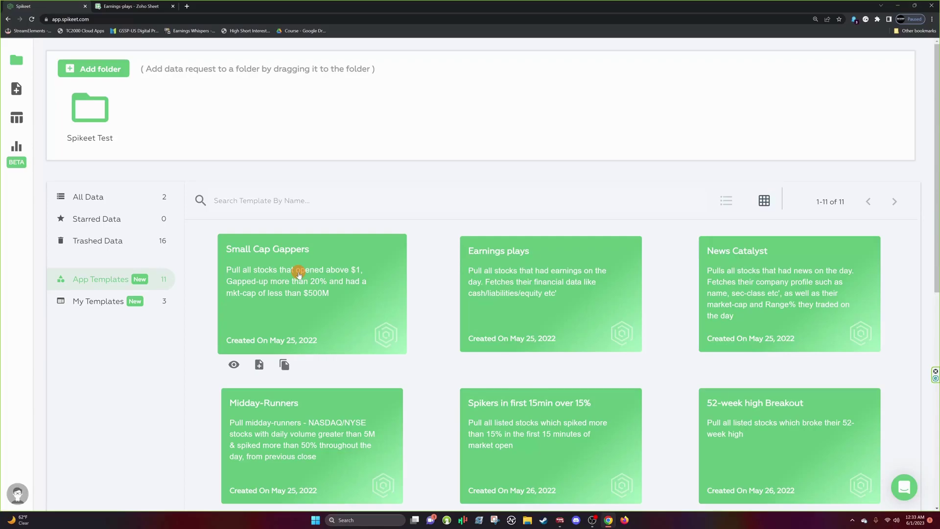
left_click_drag(222, 254, 311, 254)
left_click_drag(464, 255, 545, 254)
left_click_drag(703, 256, 775, 255)
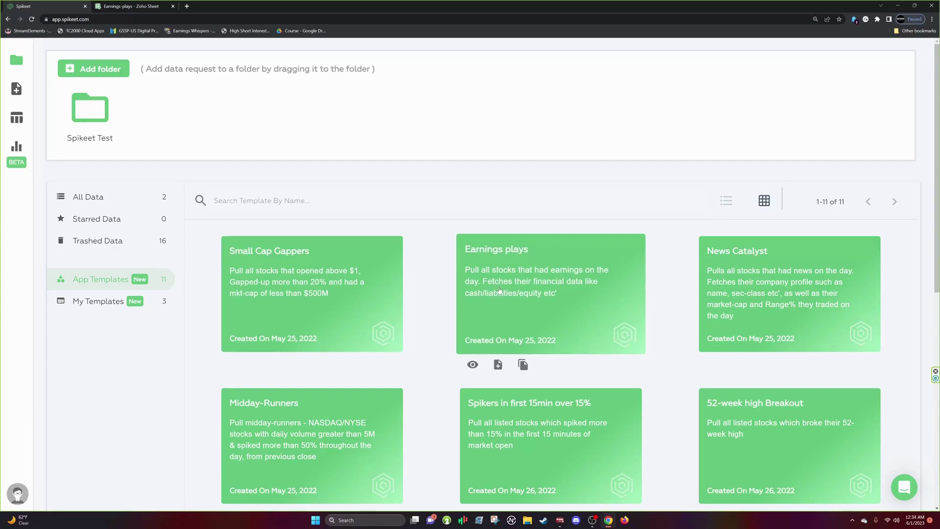
scroll(324, 274, "down", 3)
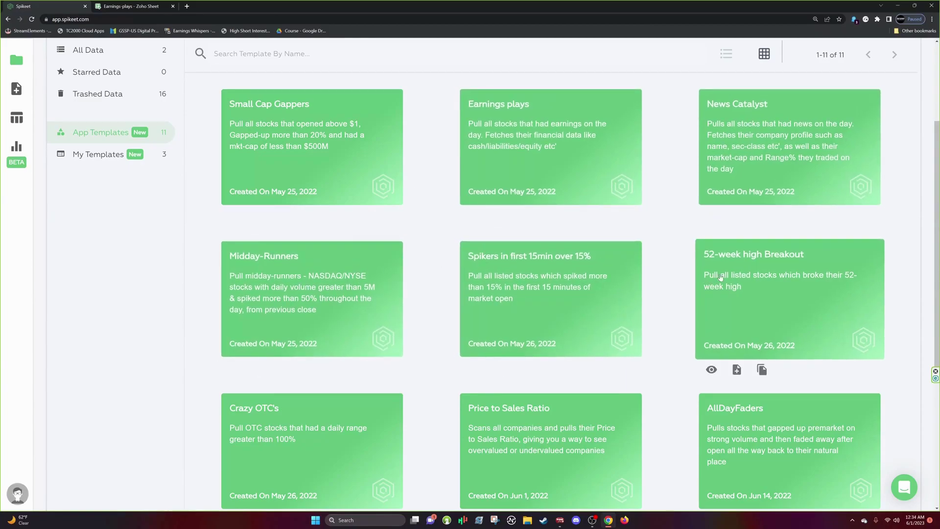
scroll(720, 277, "down", 4)
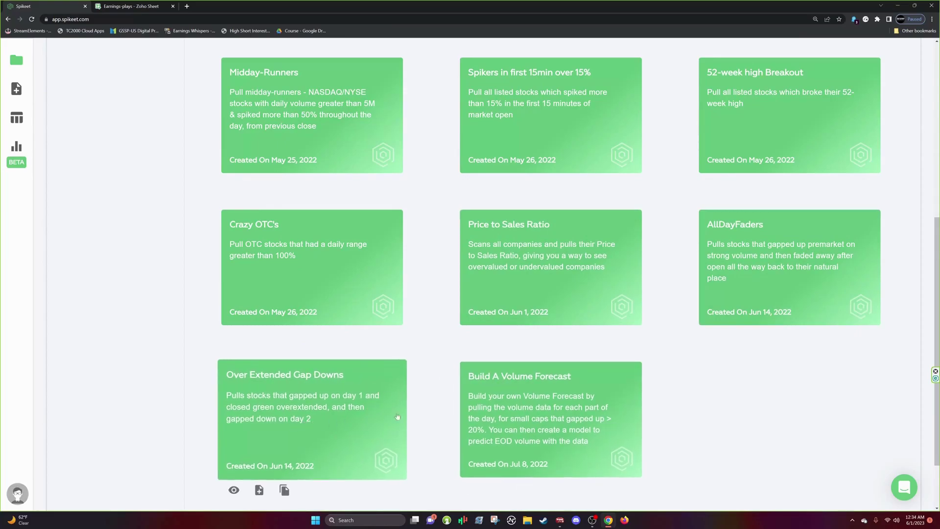
scroll(398, 416, "up", 6)
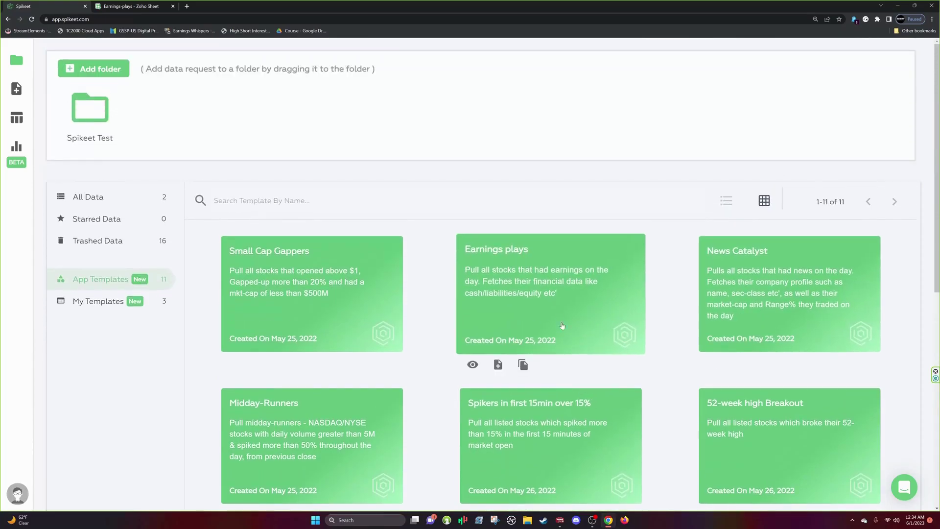
- Preview the Earnings plays template and read its fundamental filter
left_click(472, 365)
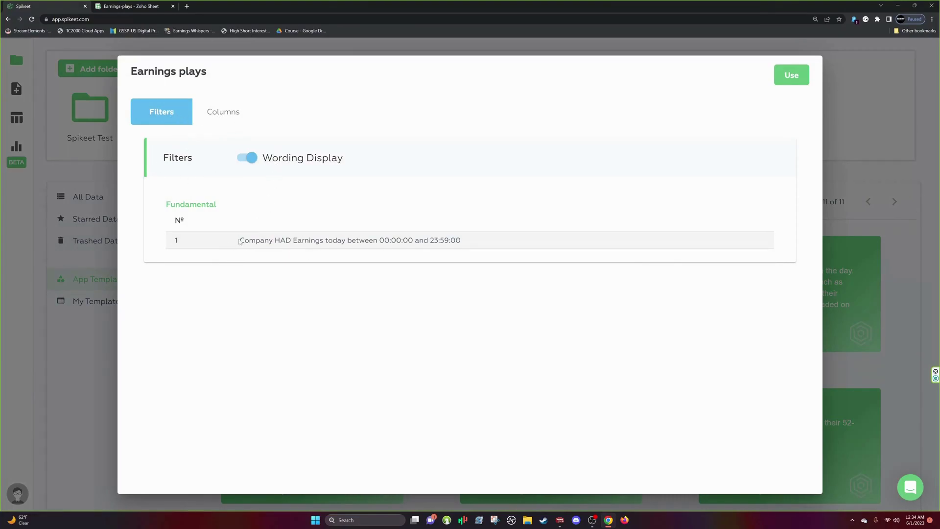
left_click_drag(239, 241, 419, 248)
left_click(287, 197)
left_click_drag(234, 240, 461, 241)
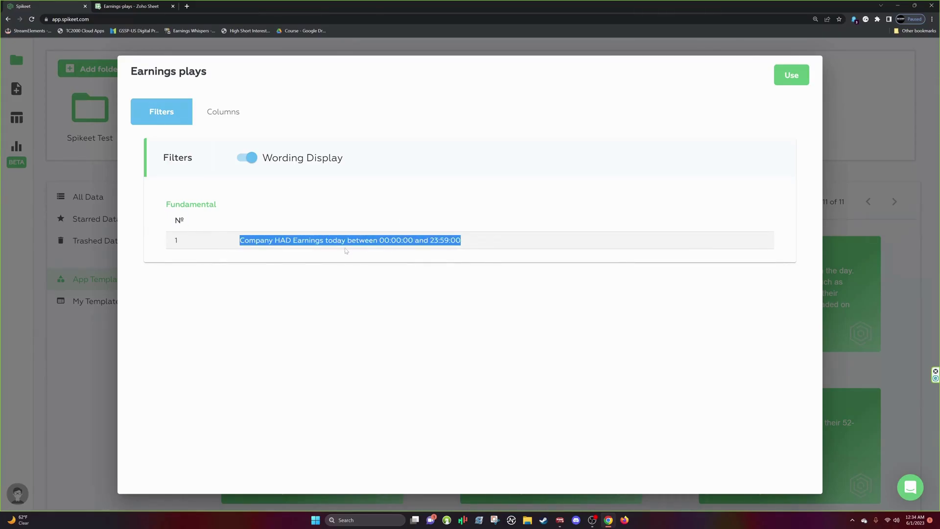
- Examine the Identity, Daily, Earnings and Custom columns included in the Earnings plays template
left_click(221, 115)
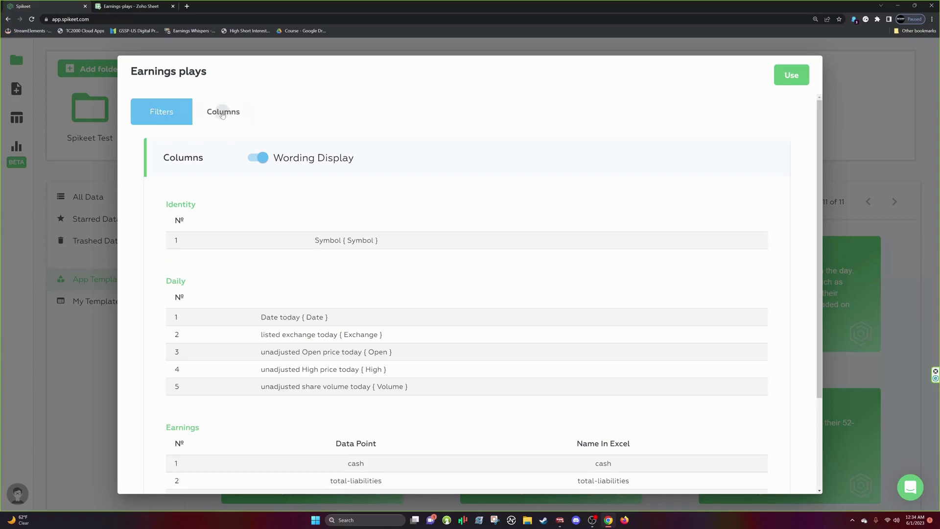
scroll(290, 157, "down", 3)
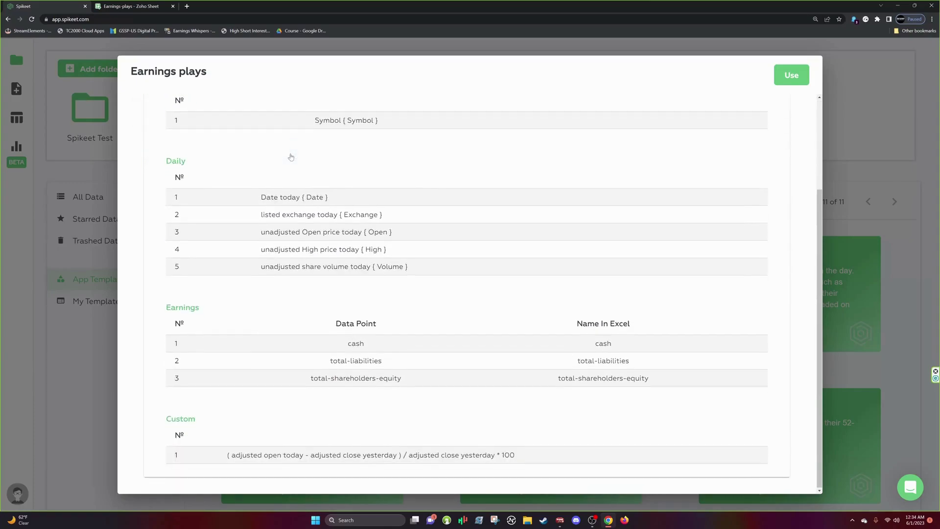
scroll(290, 157, "up", 3)
scroll(290, 156, "down", 3)
scroll(290, 156, "up", 2)
scroll(291, 157, "up", 1)
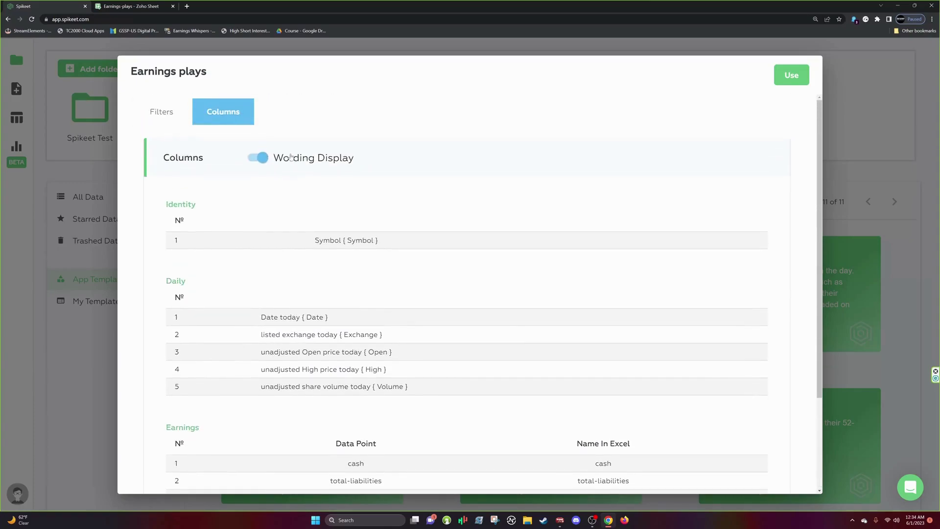
scroll(211, 117, "down", 2)
scroll(177, 120, "up", 2)
left_click(184, 117)
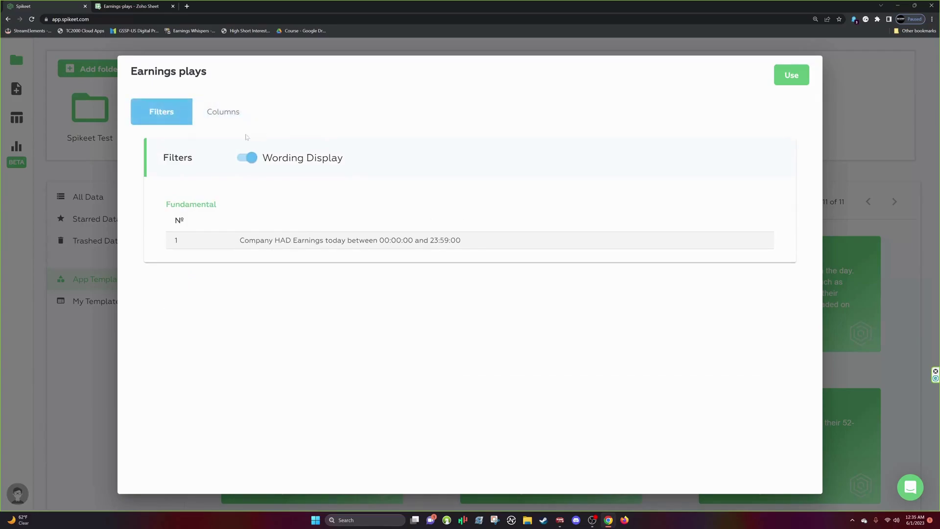
left_click(231, 114)
scroll(338, 173, "down", 3)
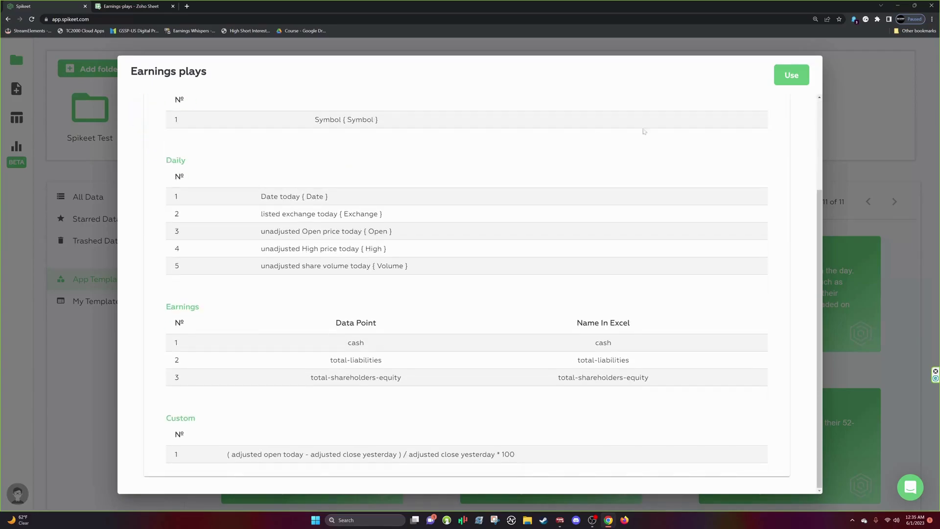
- Use the Earnings plays template for a data request and set its start date to 01/01/2023
left_click(785, 81)
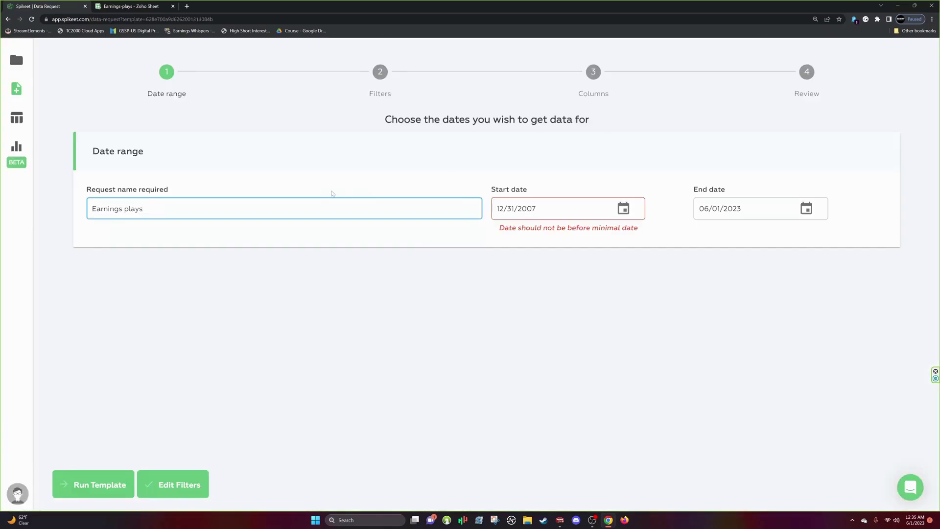
left_click(623, 209)
left_click(475, 242)
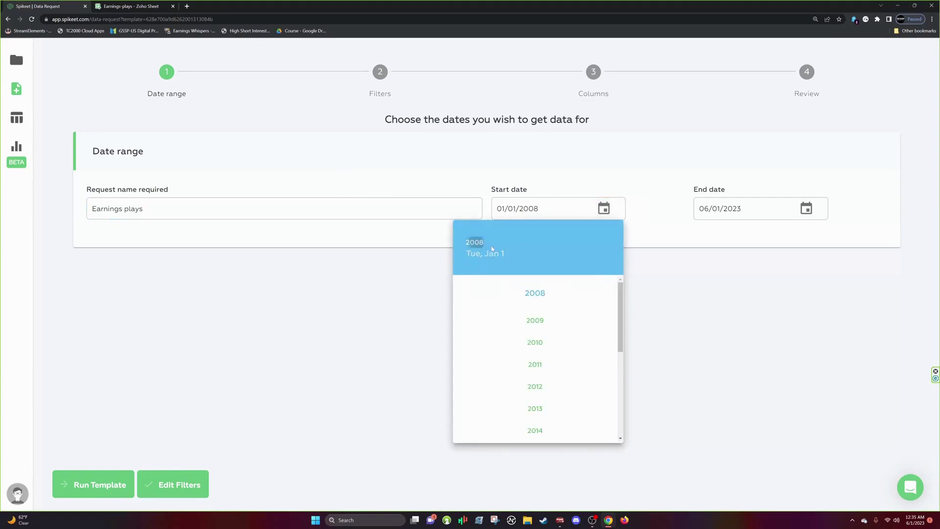
scroll(557, 345, "down", 4)
left_click(534, 429)
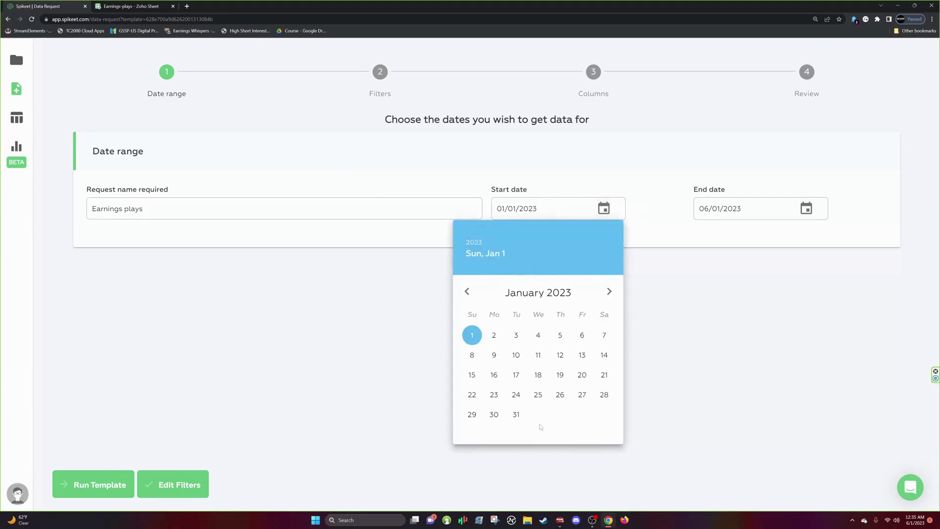
left_click(737, 271)
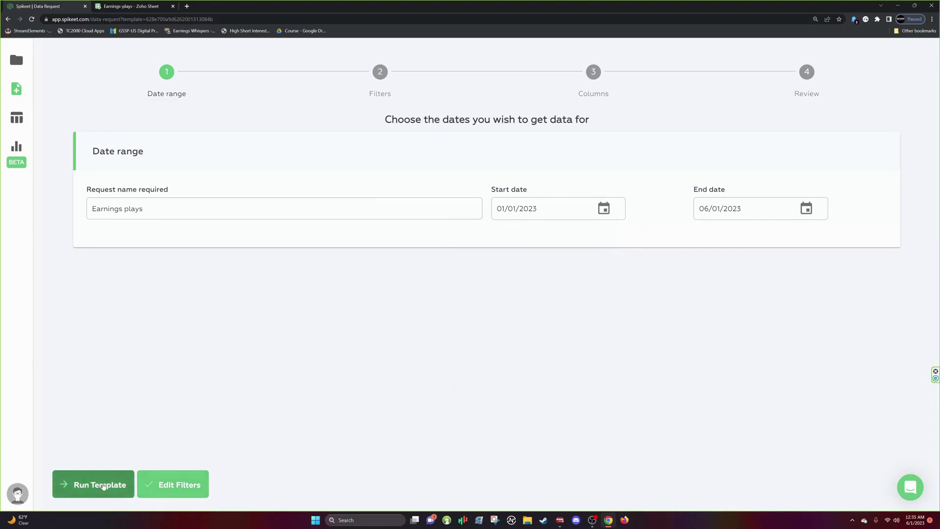
- Proceed to editing the request's filters and look through the sections from Identity to Custom, including the added earnings filter
left_click(172, 487)
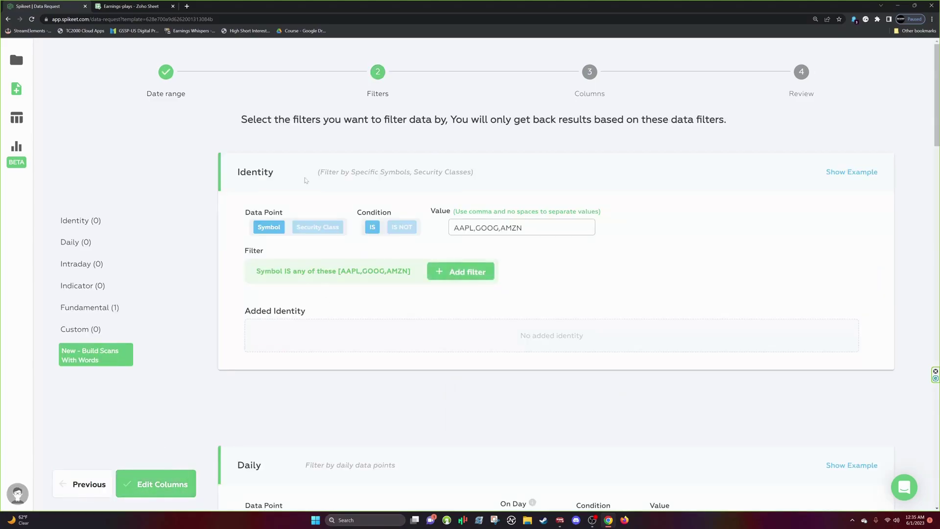
scroll(453, 196, "down", 4)
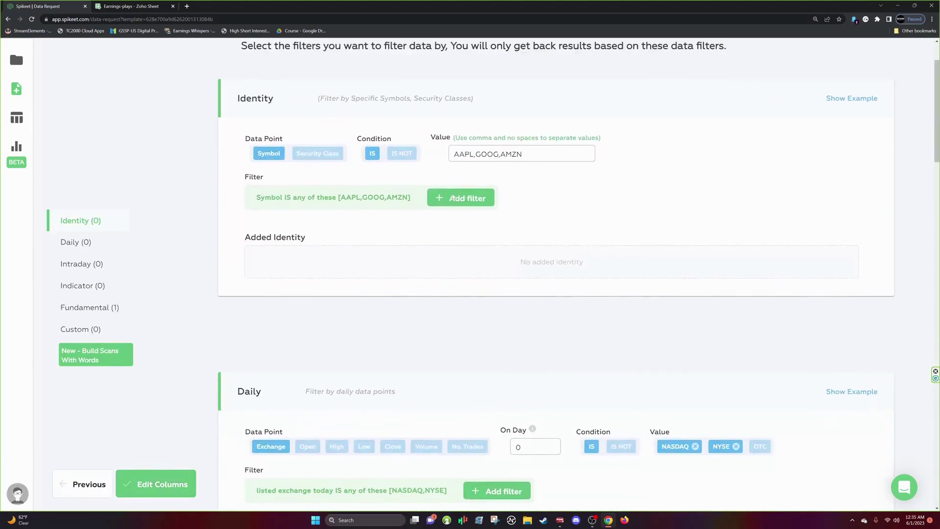
scroll(451, 195, "up", 2)
scroll(266, 237, "down", 15)
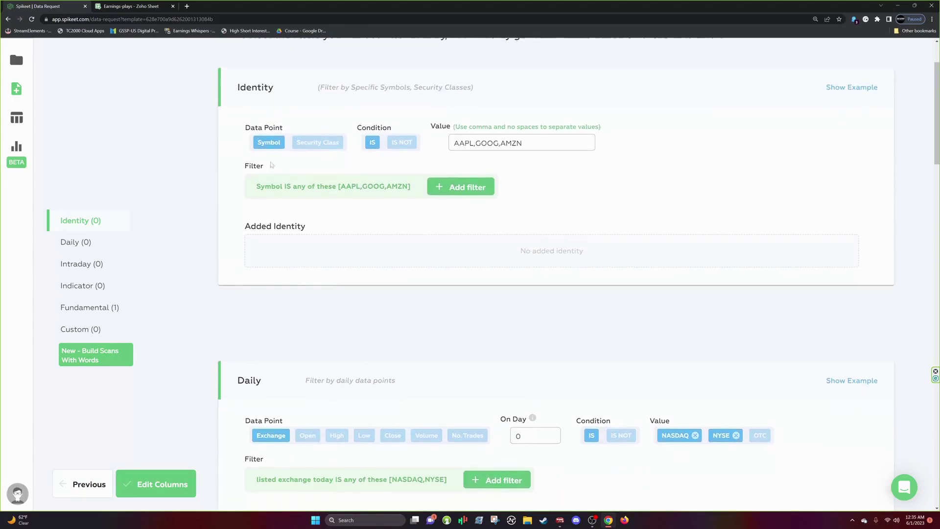
scroll(266, 236, "down", 8)
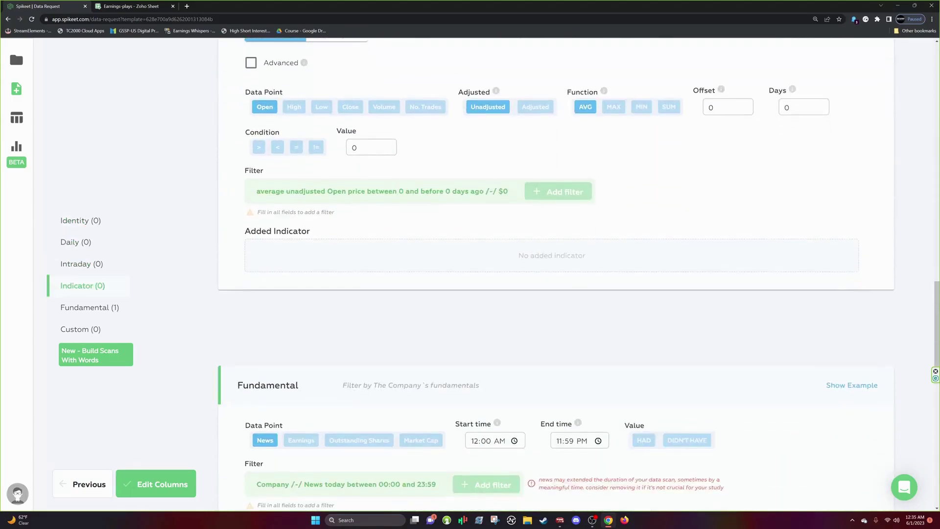
scroll(267, 236, "down", 7)
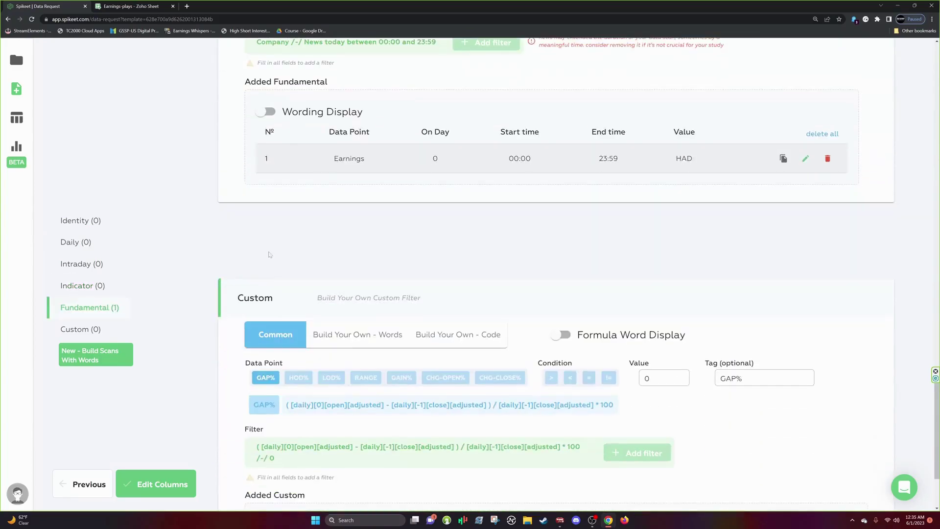
- Proceed to editing the request's columns and add a Security Class column to the Identity section
left_click(172, 485)
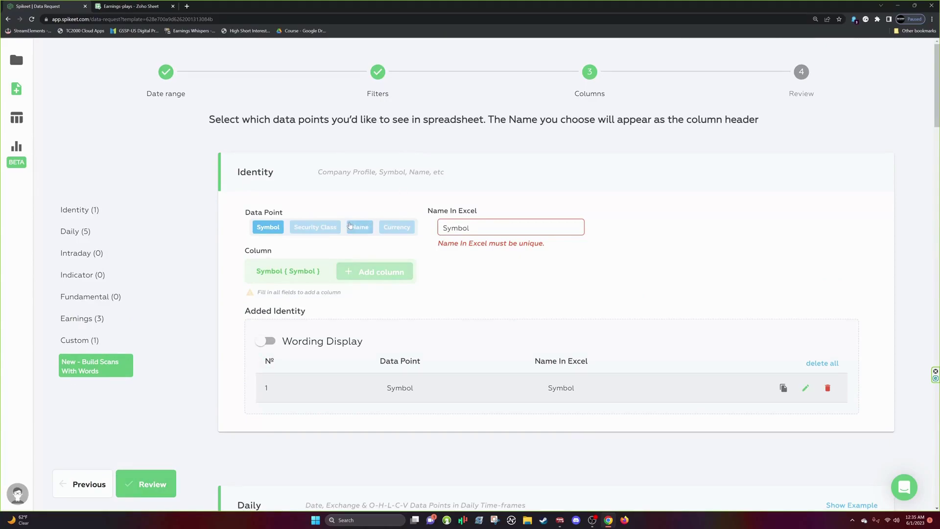
scroll(379, 214, "down", 3)
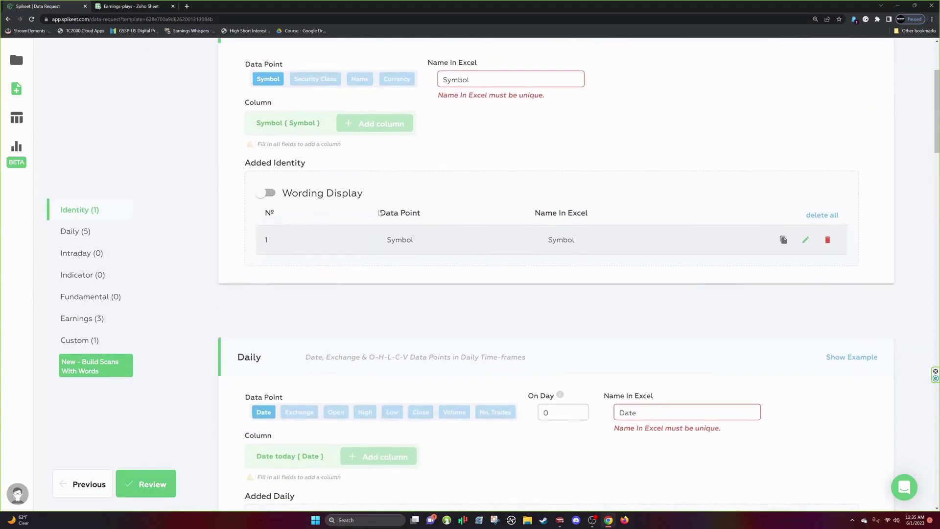
scroll(380, 214, "up", 2)
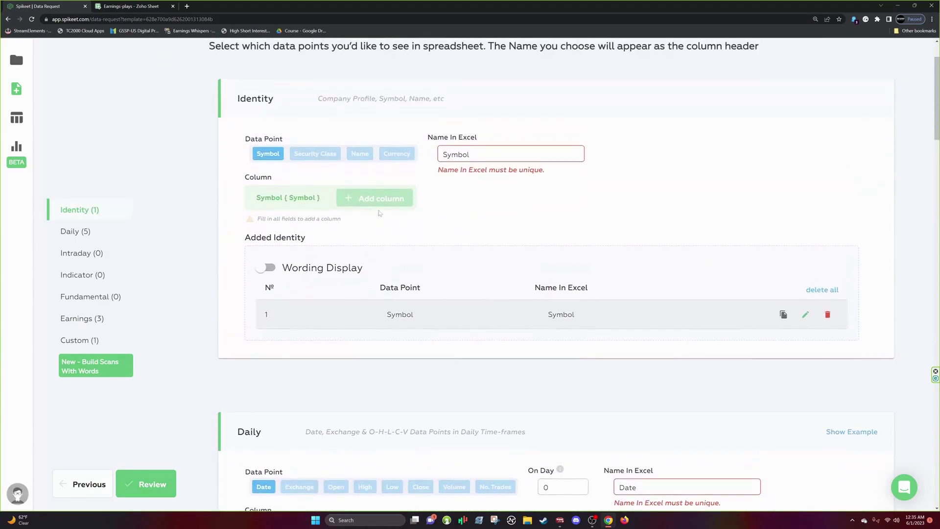
left_click(318, 155)
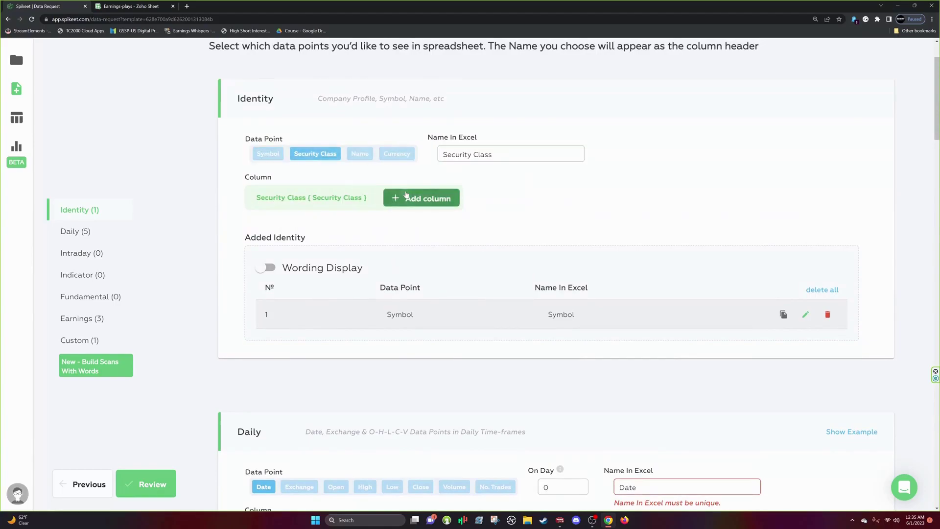
left_click(422, 198)
scroll(460, 272, "down", 3)
scroll(447, 273, "up", 2)
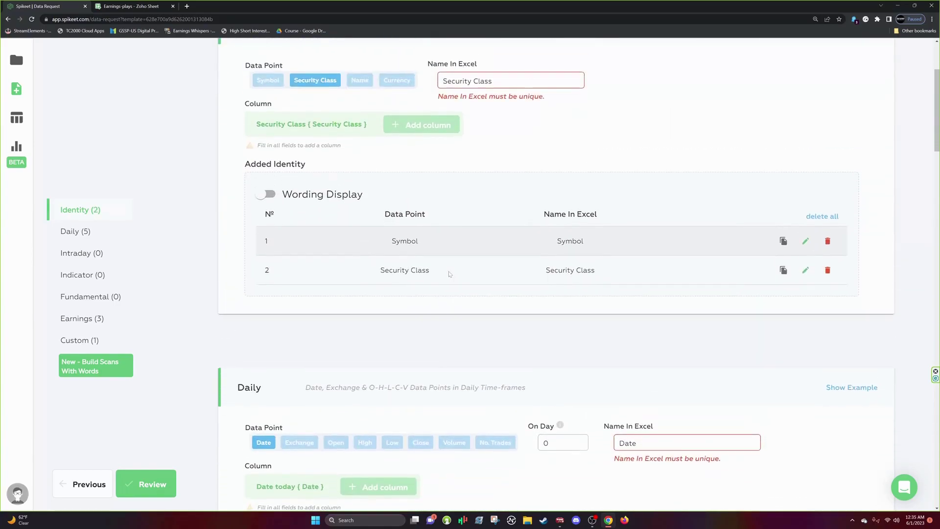
- Examine the custom column formula guidelines for building with code, including the data-point structures and field reference
scroll(451, 273, "down", 4)
scroll(451, 272, "down", 18)
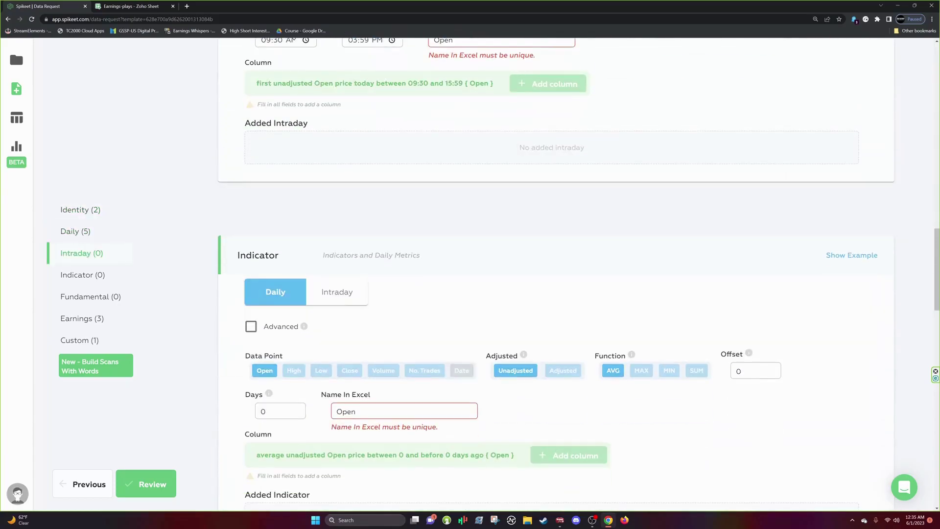
scroll(445, 273, "down", 19)
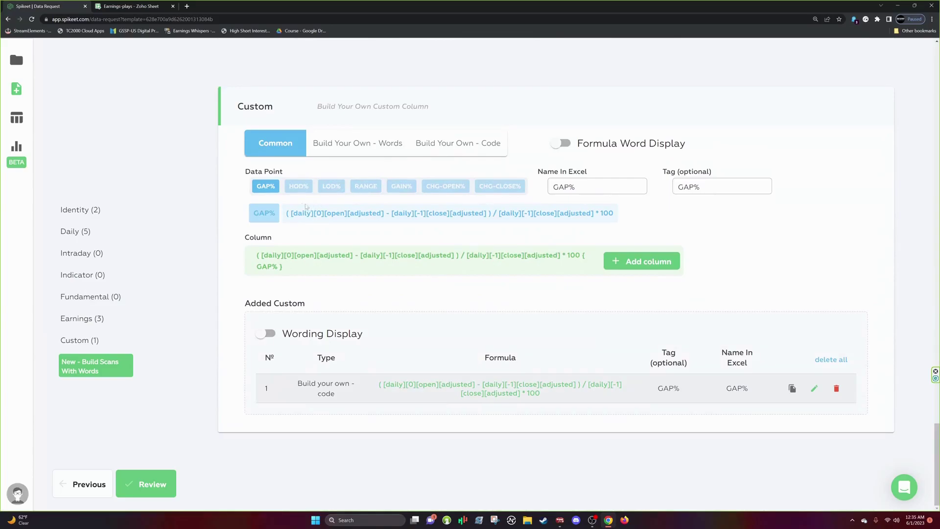
left_click(440, 145)
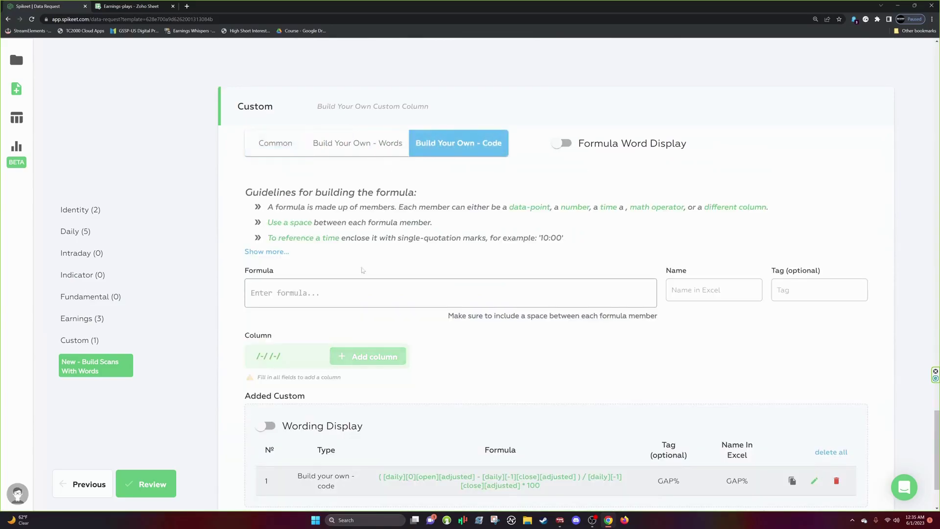
left_click(285, 290)
scroll(281, 265, "down", 2)
scroll(280, 245, "up", 2)
left_click(276, 234)
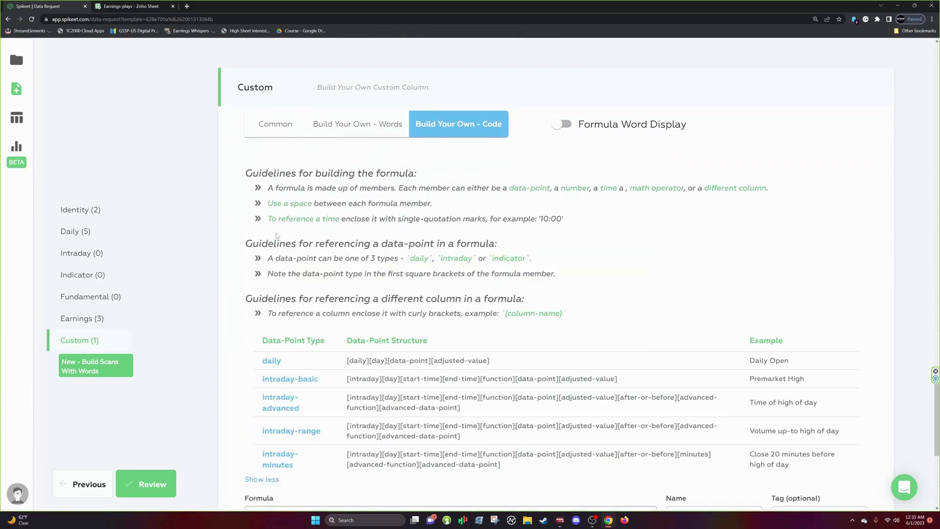
scroll(294, 245, "down", 12)
scroll(346, 264, "up", 5)
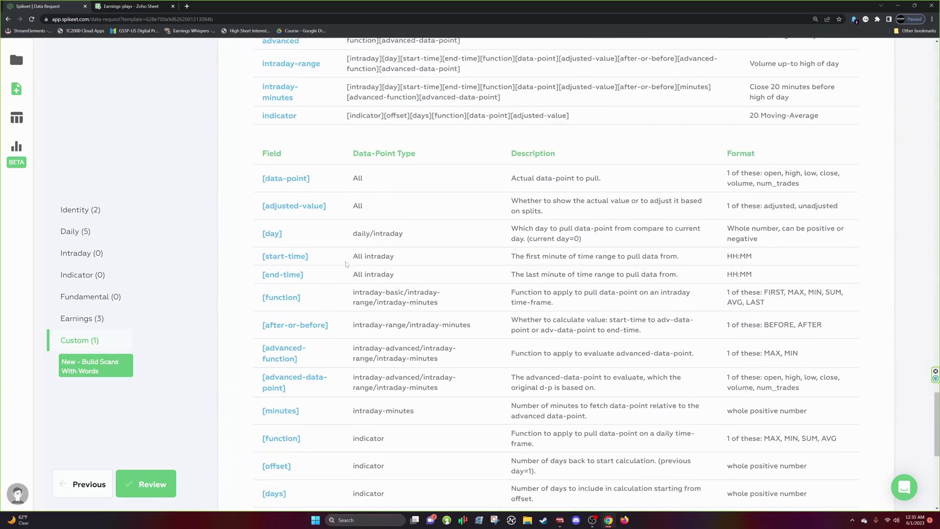
scroll(345, 265, "up", 10)
scroll(341, 264, "down", 1)
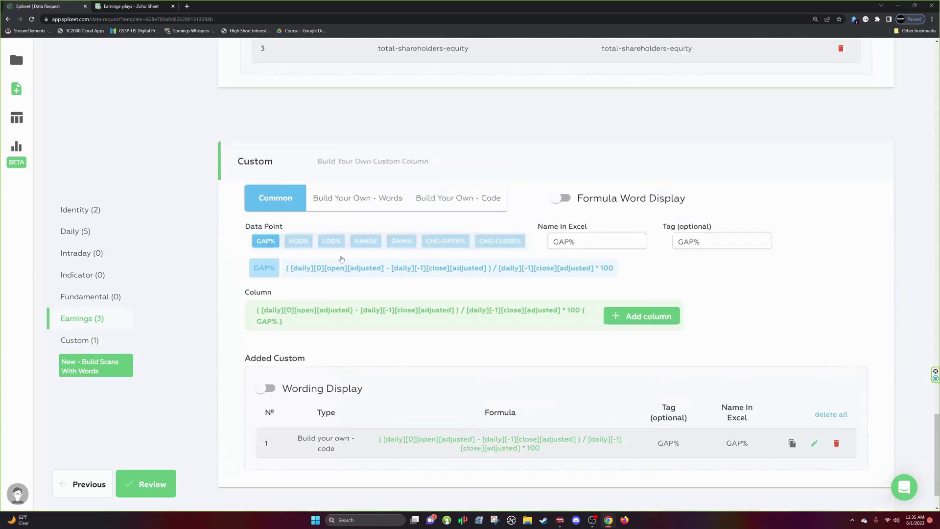
scroll(342, 259, "down", 1)
- Add the common custom columns HOD%, LOD%, CHG-OPEN% and CHG-CLOSE% to the request
left_click(297, 187)
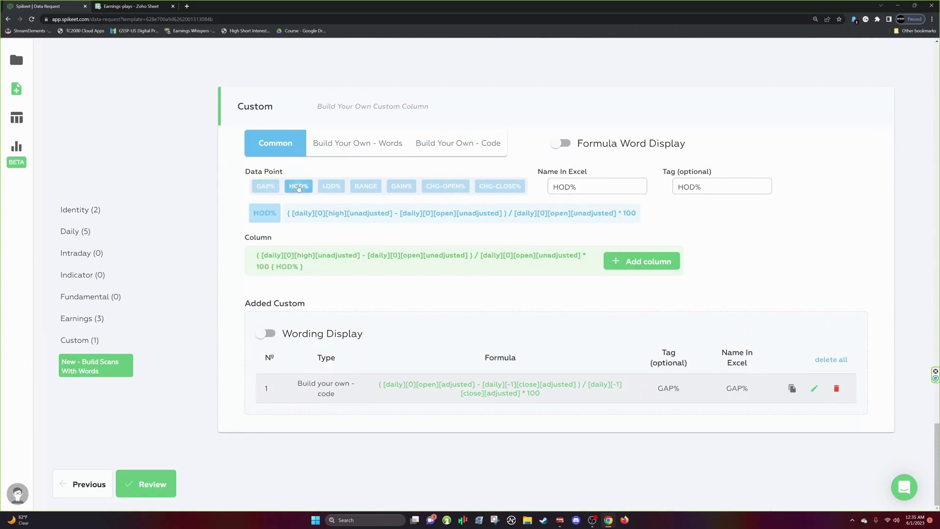
left_click(641, 261)
left_click(331, 187)
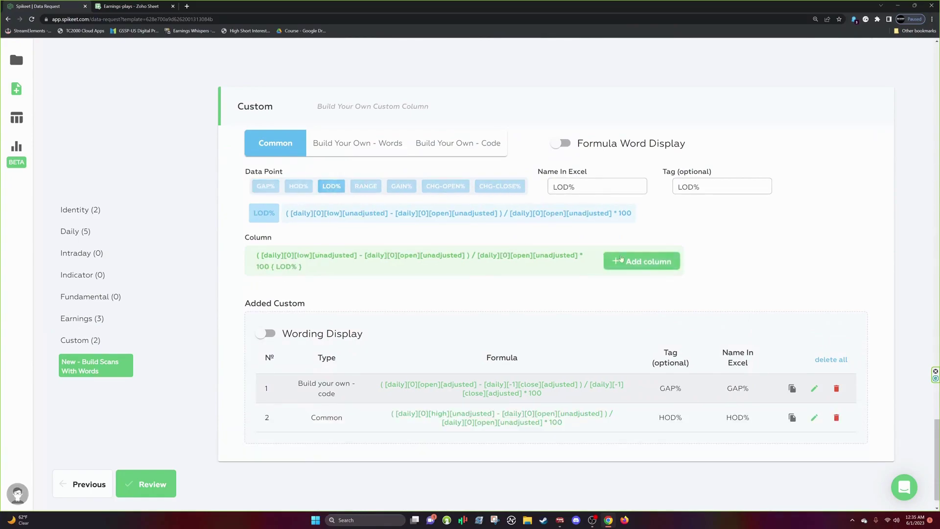
left_click(641, 261)
left_click(446, 186)
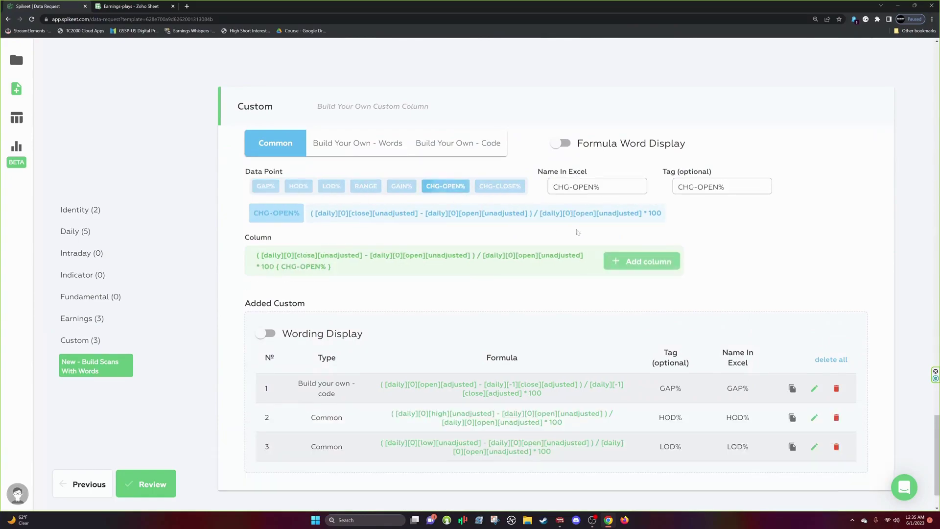
left_click(642, 261)
left_click(500, 186)
left_click(642, 261)
scroll(735, 246, "down", 1)
scroll(735, 246, "down", 1)
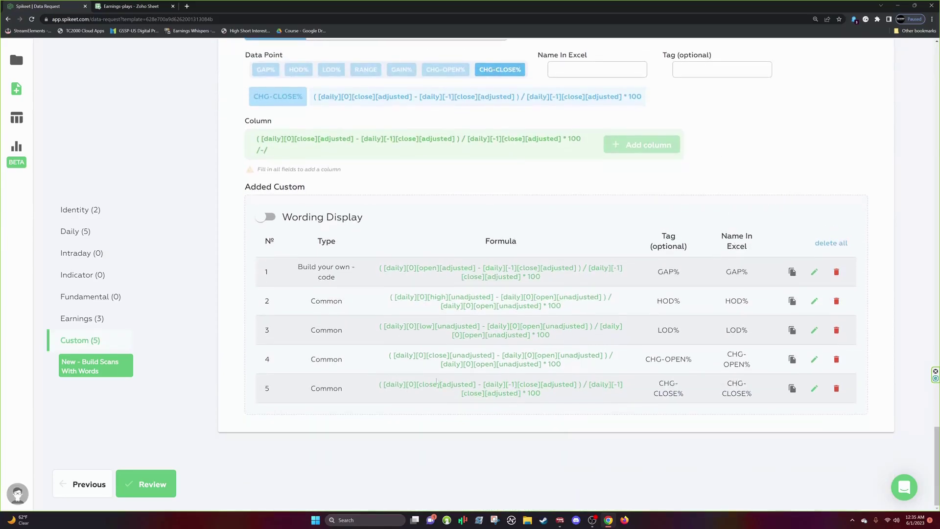
- Turn on daily updates in the request review, check the filters and columns, and submit the Earnings plays data request
left_click(171, 485)
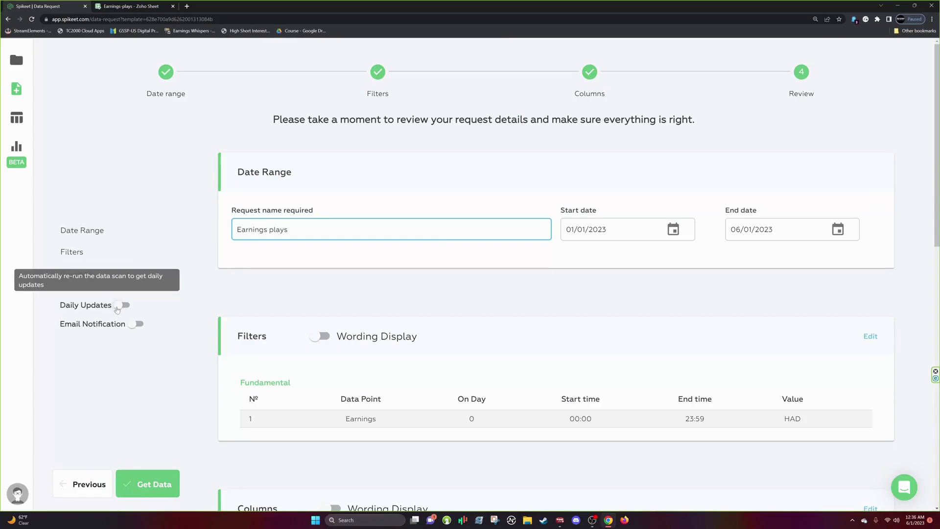
left_click(117, 307)
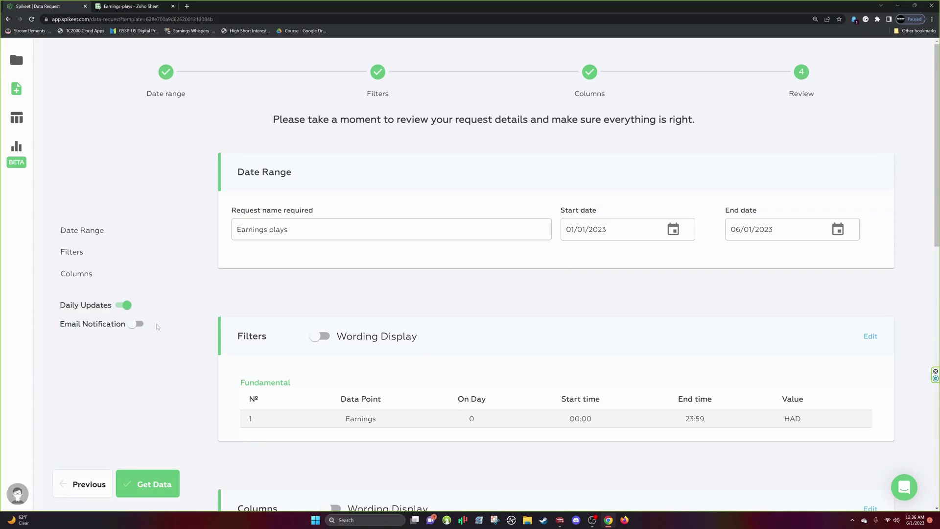
scroll(567, 272, "down", 2)
scroll(570, 275, "up", 2)
scroll(570, 274, "down", 12)
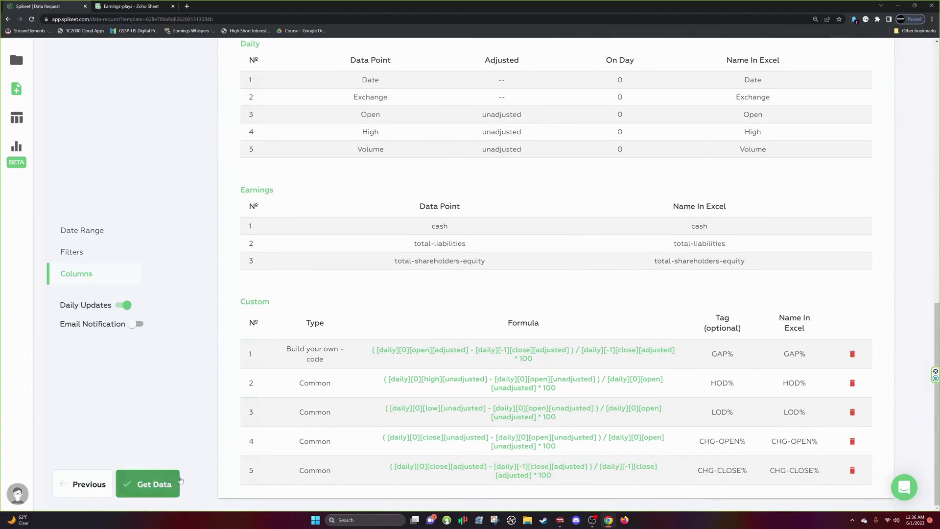
scroll(346, 390, "up", 12)
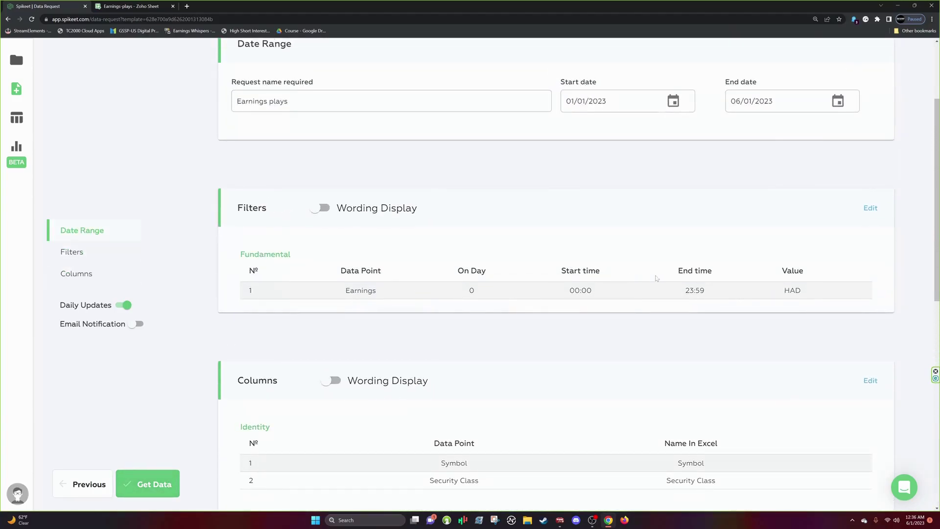
scroll(471, 321, "down", 12)
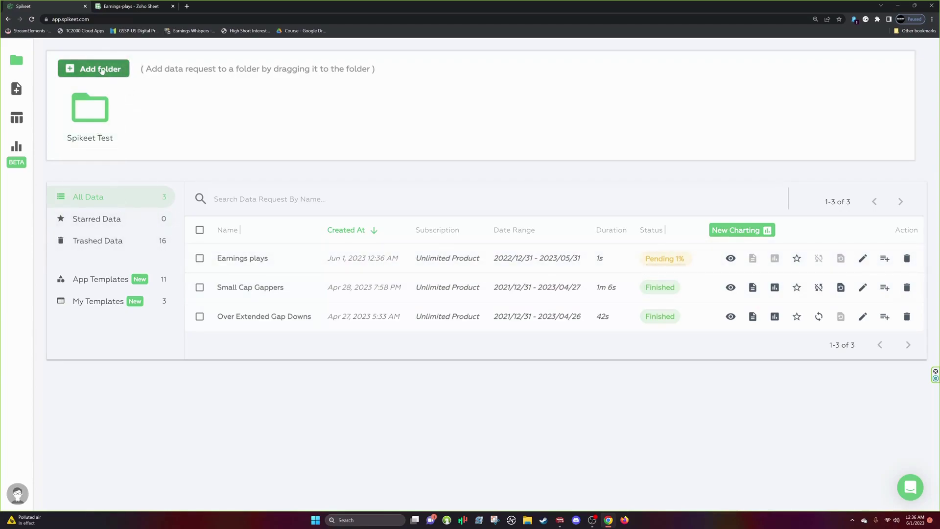
- Create a folder with the name New Folder and delete it again
left_click(101, 70)
left_click(469, 294)
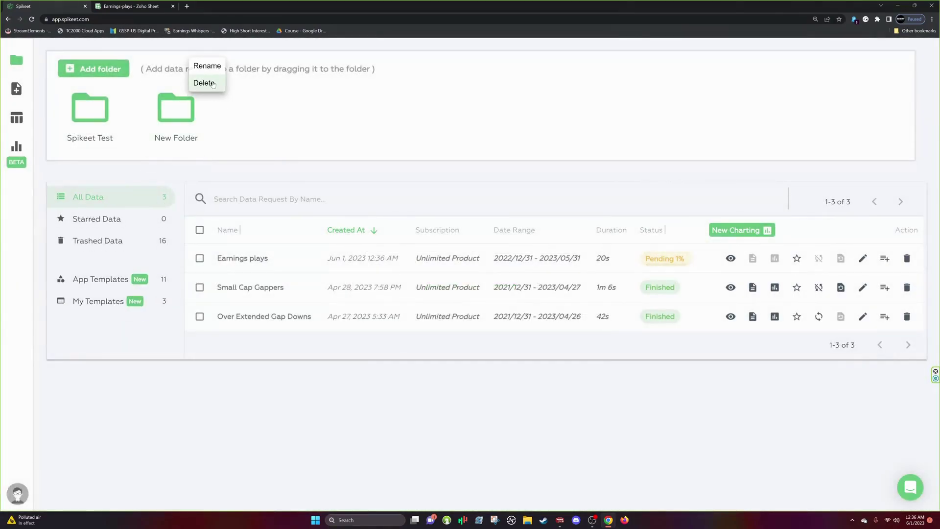
left_click(205, 83)
- Move the Small Cap Gappers request into the Spikeet Test folder and take it back out
mouse_move(97, 103)
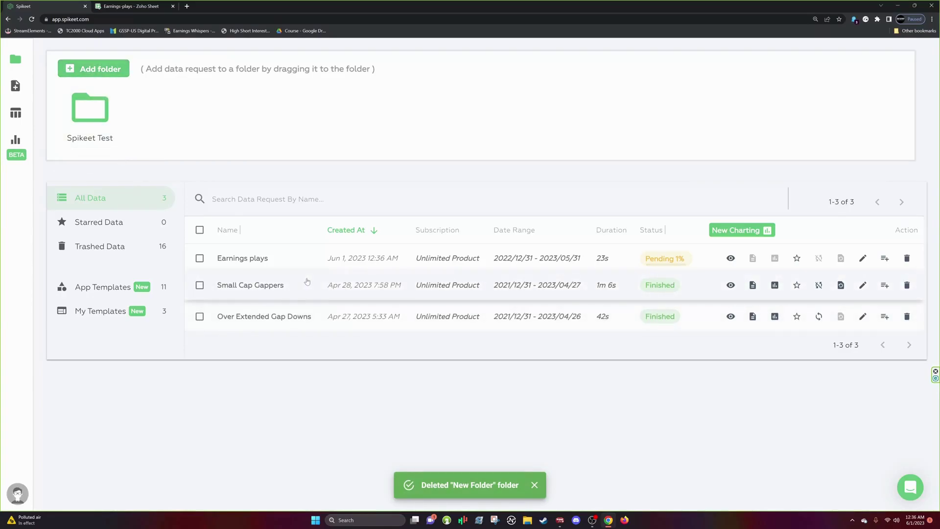
left_click_drag(294, 289, 98, 122)
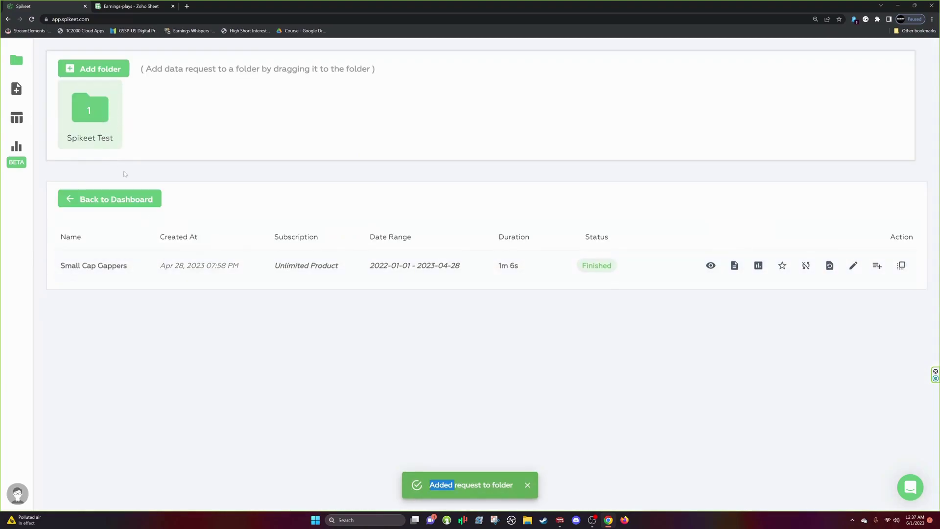
mouse_move(117, 97)
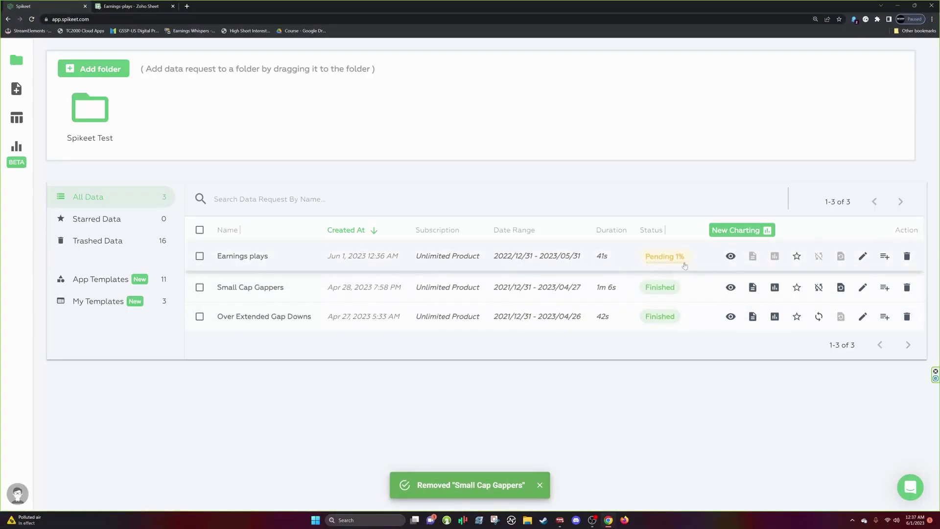
- Star the Over Extended Gap Downs request, unstar it from the starred data, and return to all data
left_click(797, 313)
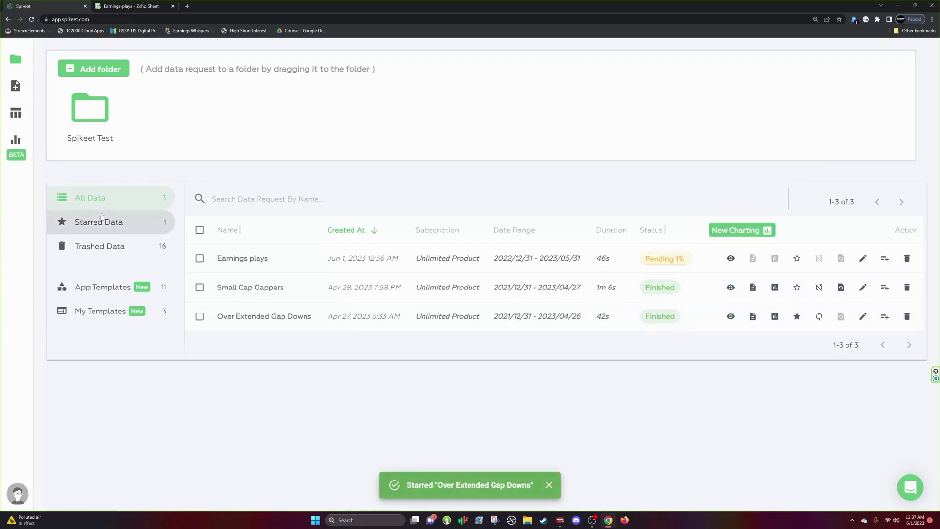
left_click(109, 227)
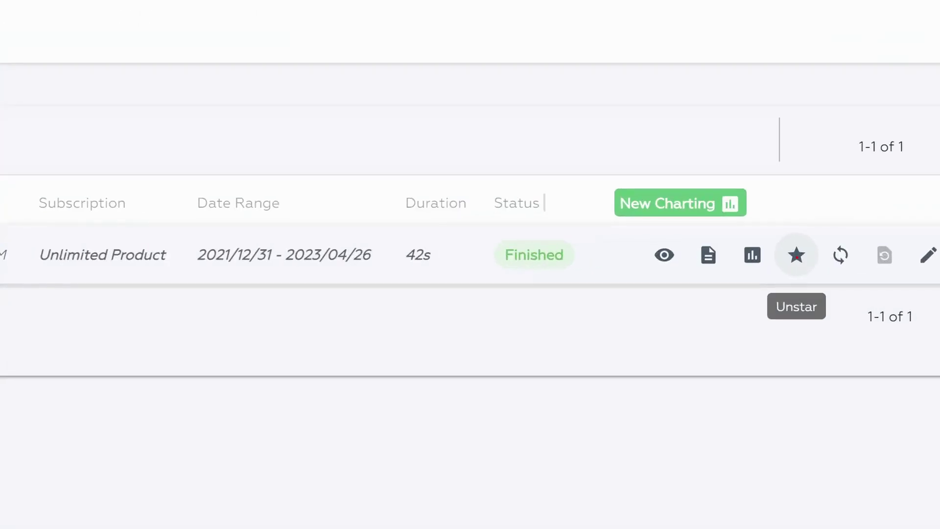
left_click(796, 254)
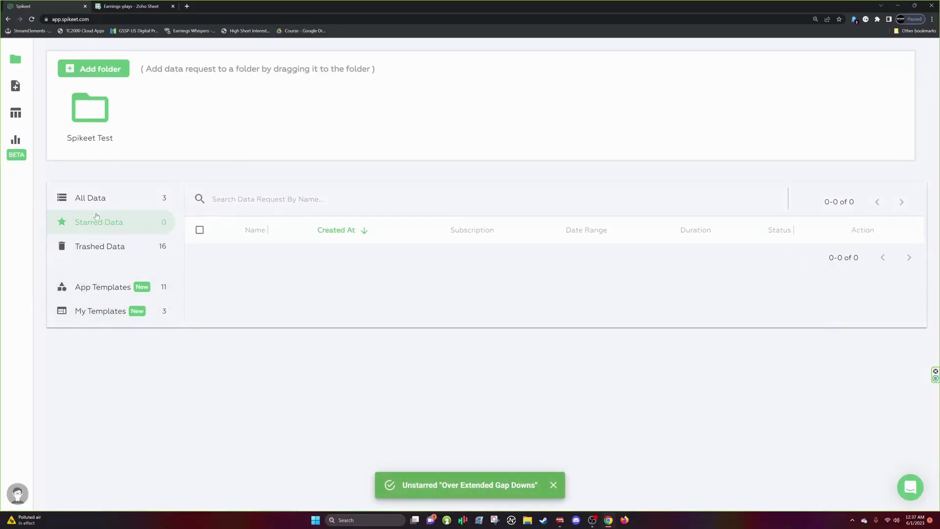
left_click(93, 198)
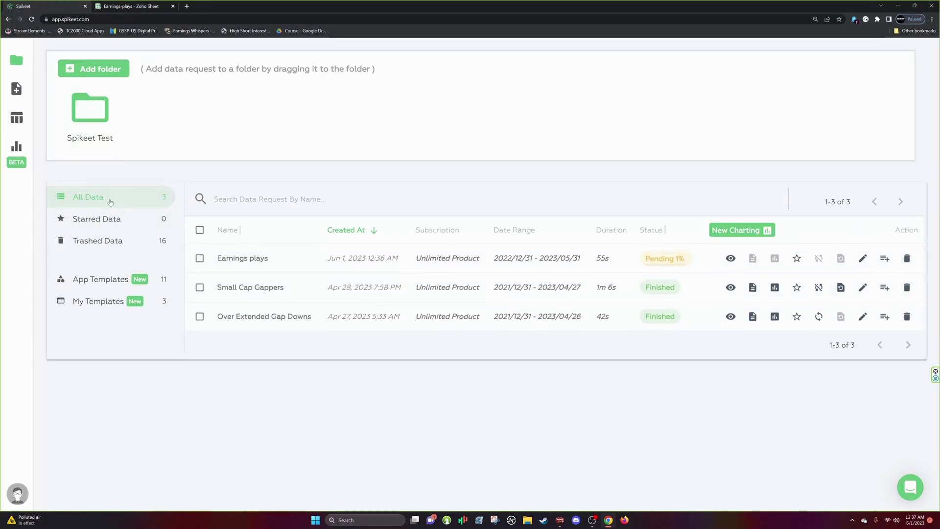
- View the trashed data requests, and move the Small Cap Gappers request to the trash
left_click(107, 241)
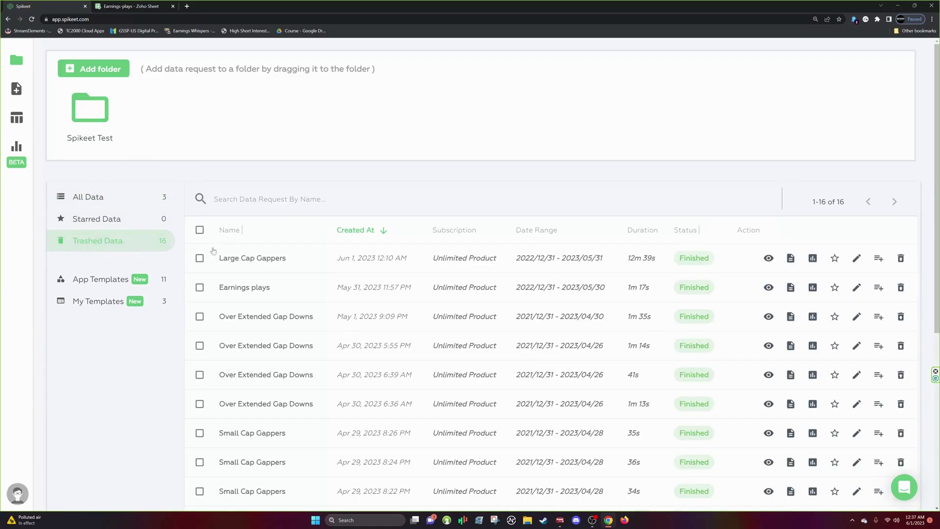
left_click(124, 196)
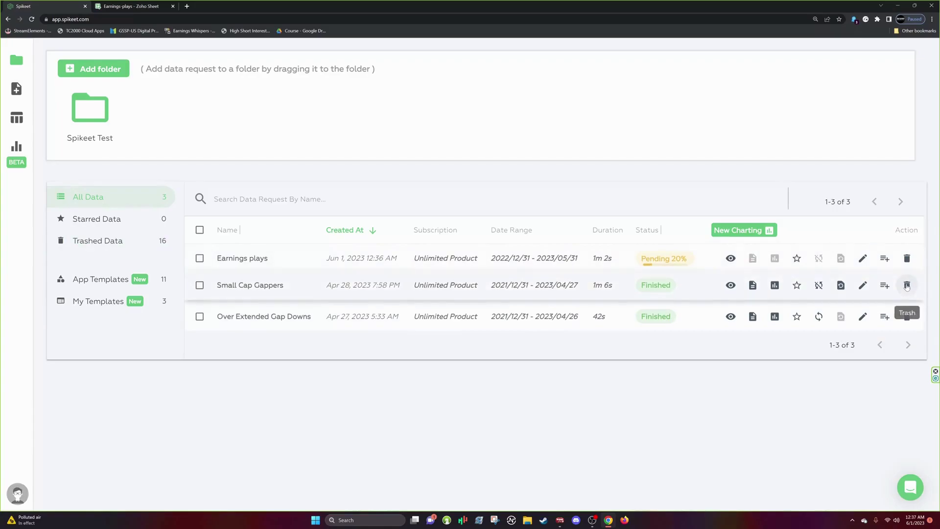
left_click(907, 286)
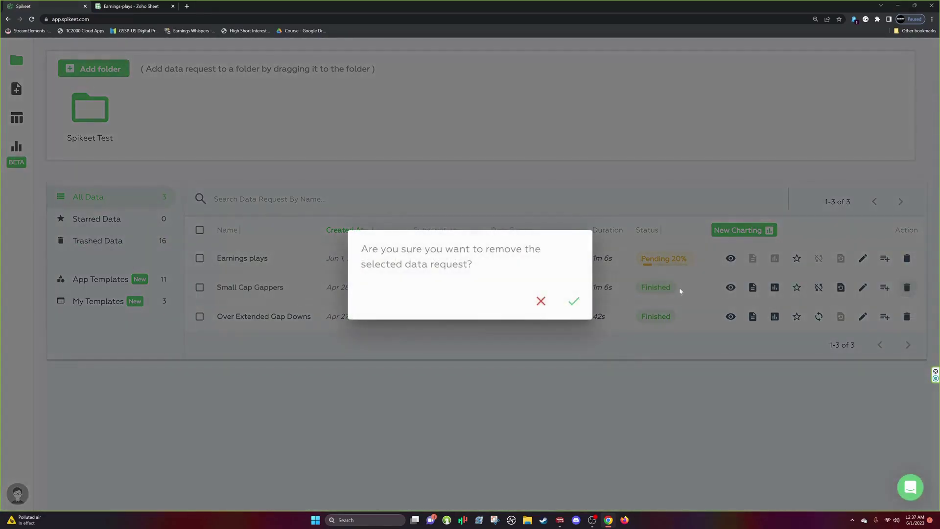
left_click(573, 302)
- Restore the Large Cap Gappers request from the trash and return to all data
left_click(98, 240)
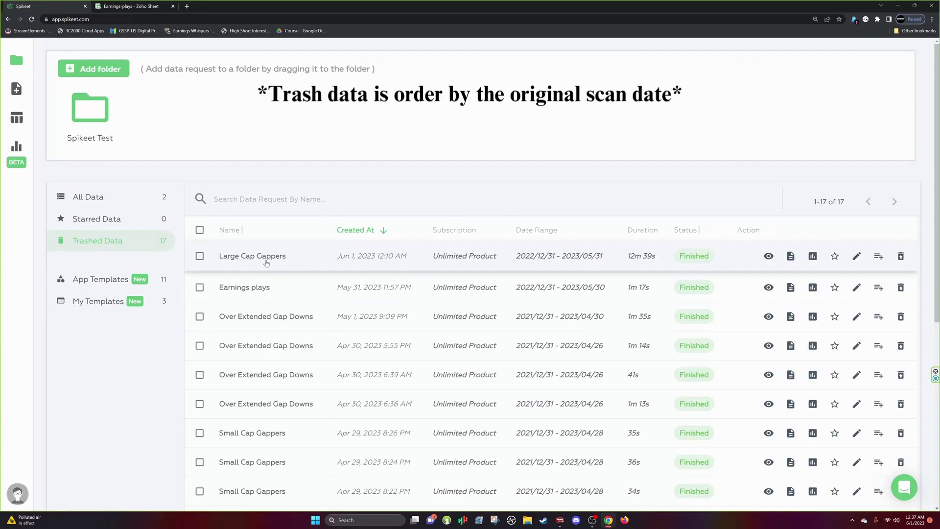
left_click(902, 256)
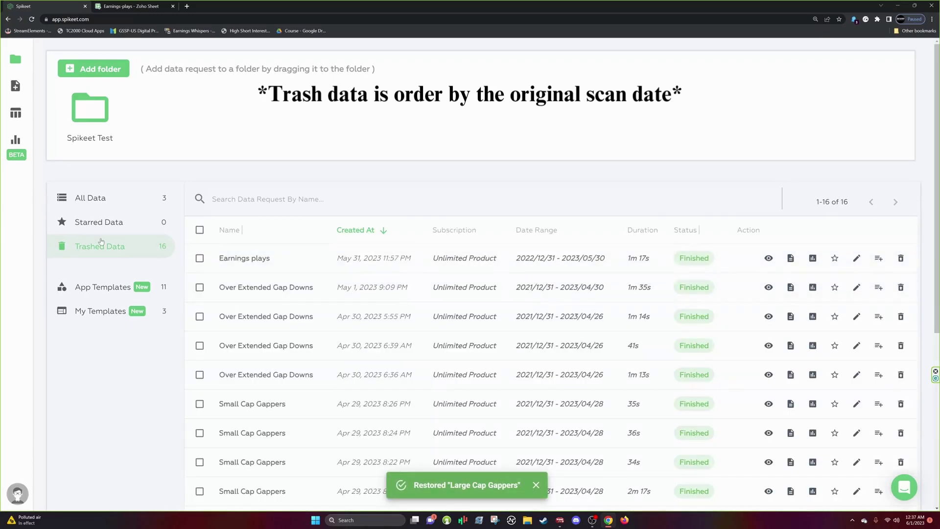
left_click(107, 201)
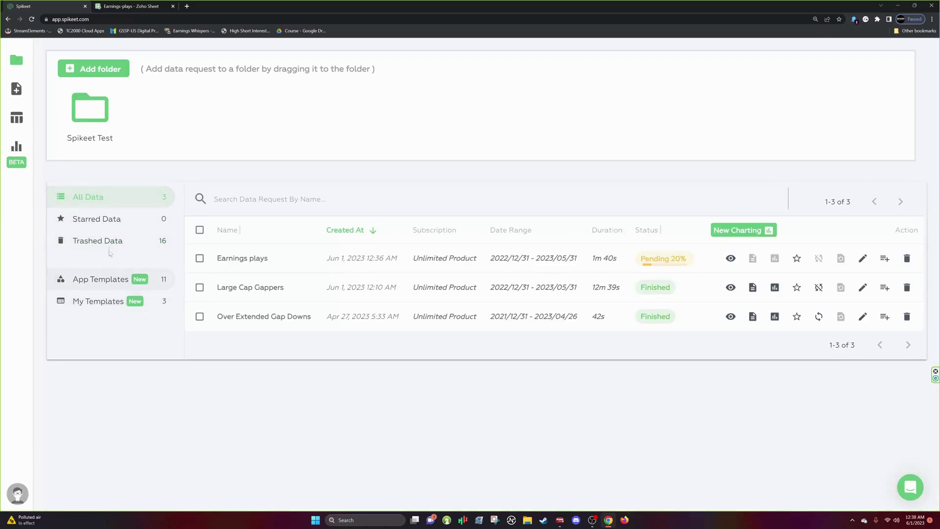
- Browse the app templates and save the Midday-Runners template to my templates
left_click(110, 285)
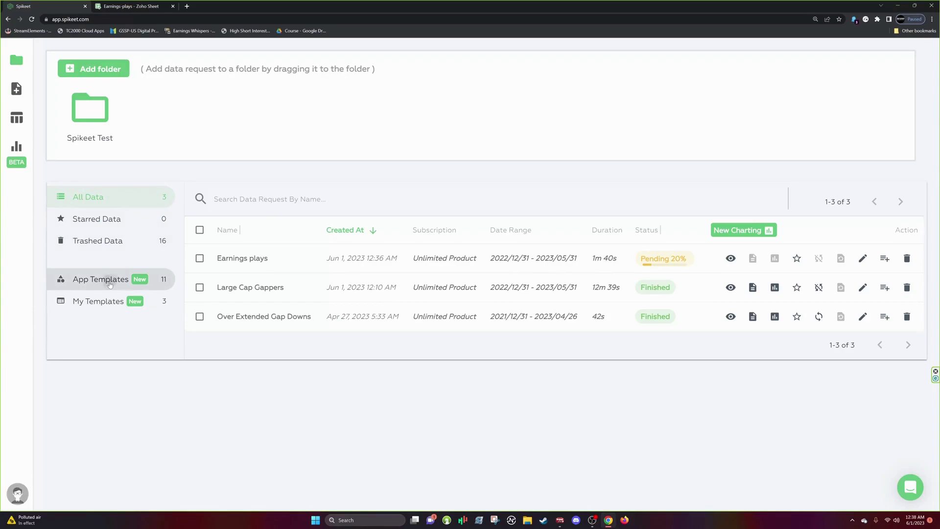
mouse_move(274, 350)
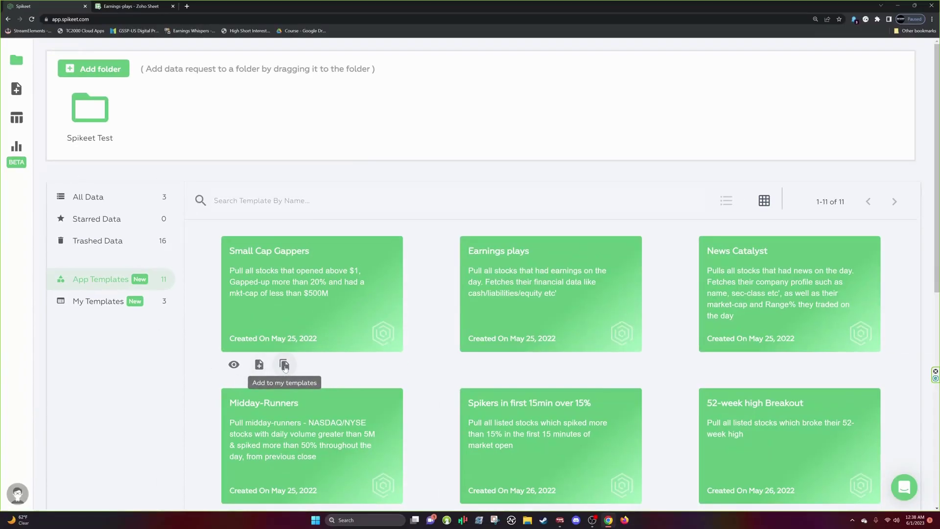
left_click(284, 365)
left_click(128, 281)
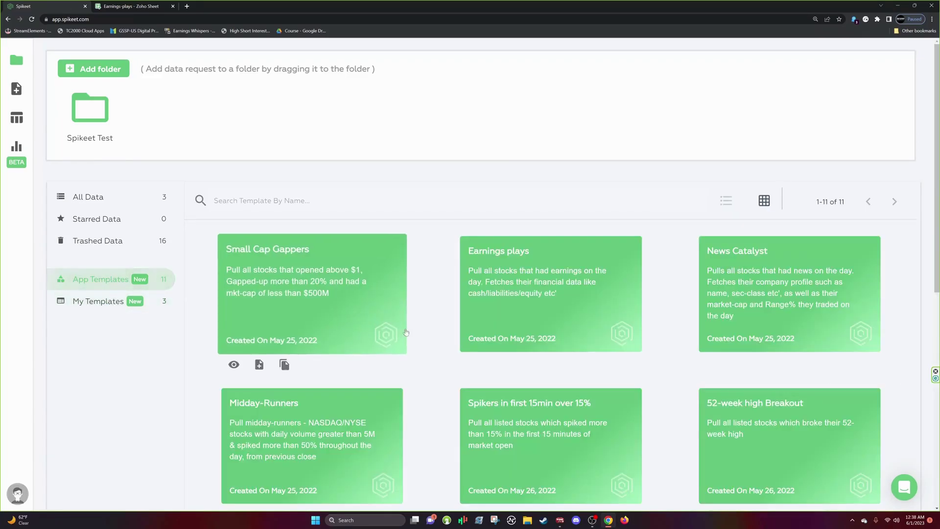
scroll(252, 284, "down", 3)
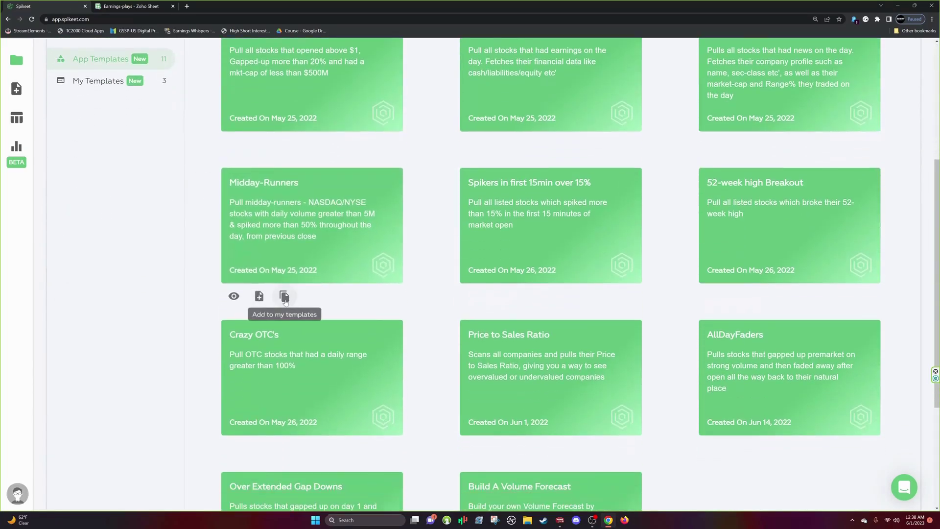
left_click(285, 297)
scroll(118, 253, "down", 3)
scroll(118, 253, "up", 3)
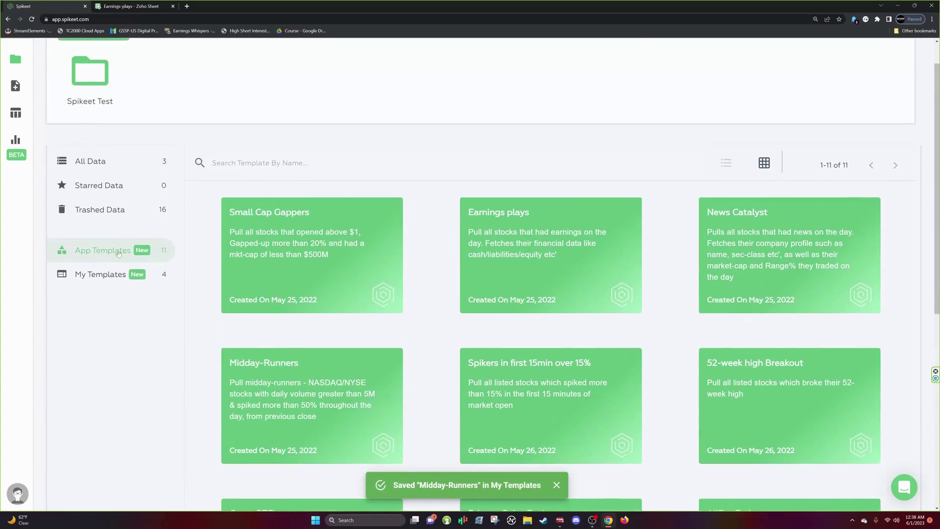
- Open my templates and examine the filters and columns of the Midday-Runners template
left_click(105, 275)
scroll(264, 344, "down", 2)
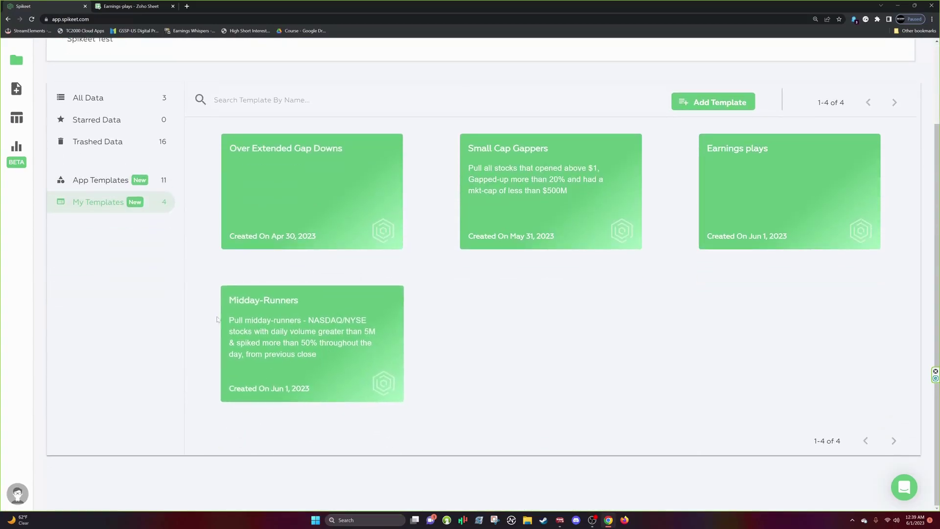
left_click(234, 414)
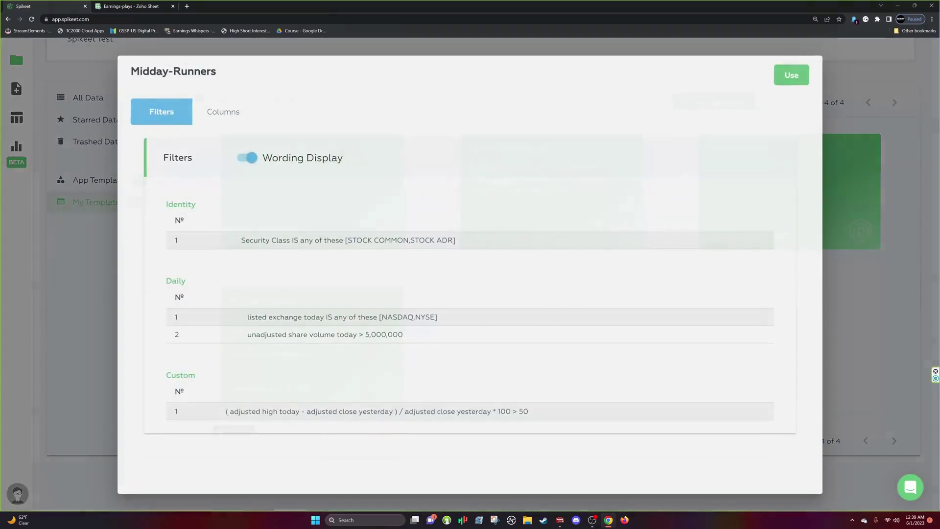
left_click(224, 111)
scroll(224, 112, "down", 5)
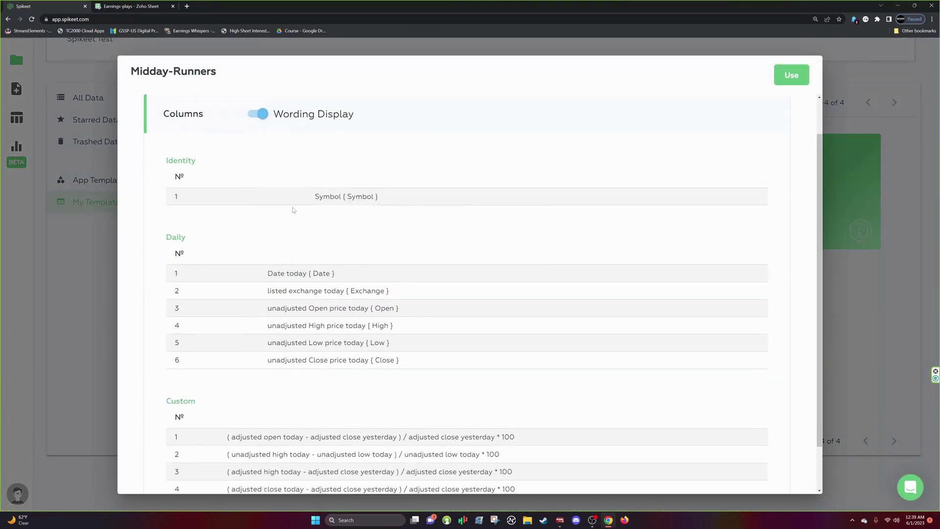
scroll(333, 350, "up", 2)
scroll(332, 351, "down", 2)
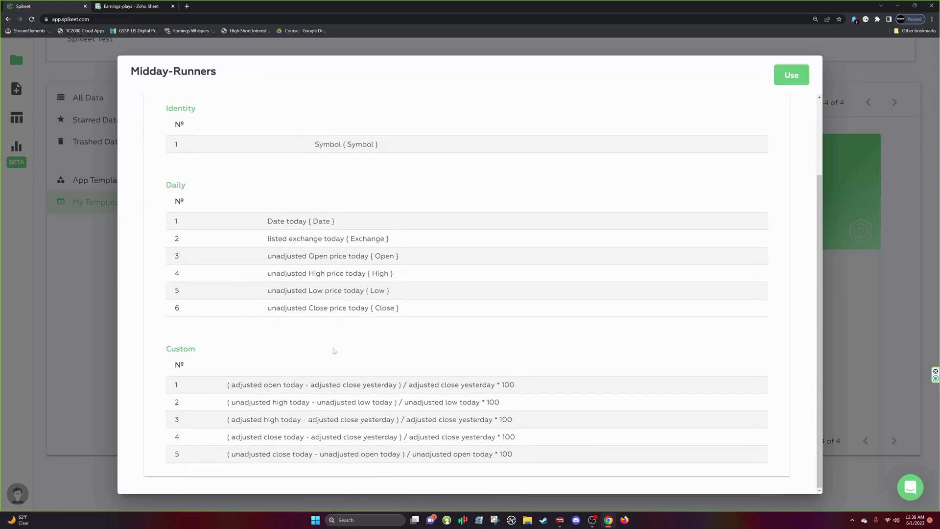
scroll(335, 340, "up", 3)
key("Escape")
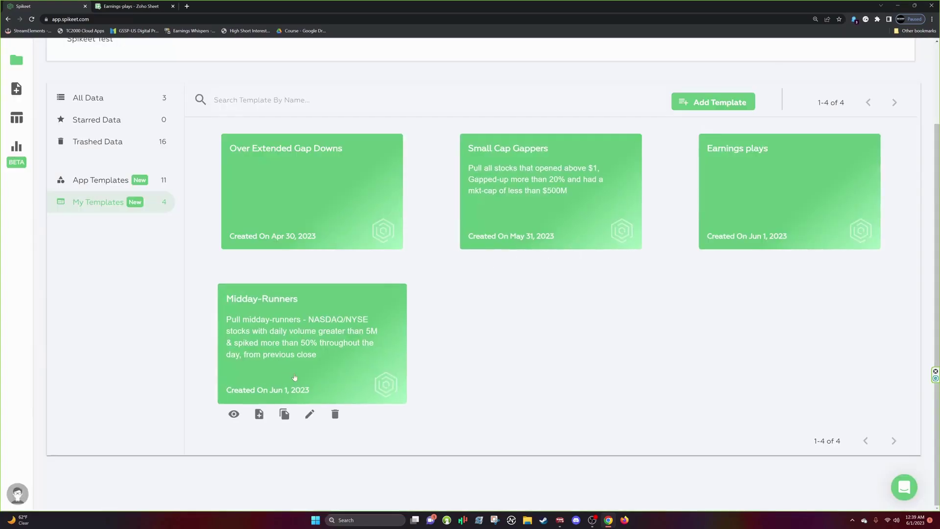
- Return to the list of all data requests
scroll(319, 372, "up", 2)
scroll(196, 245, "down", 2)
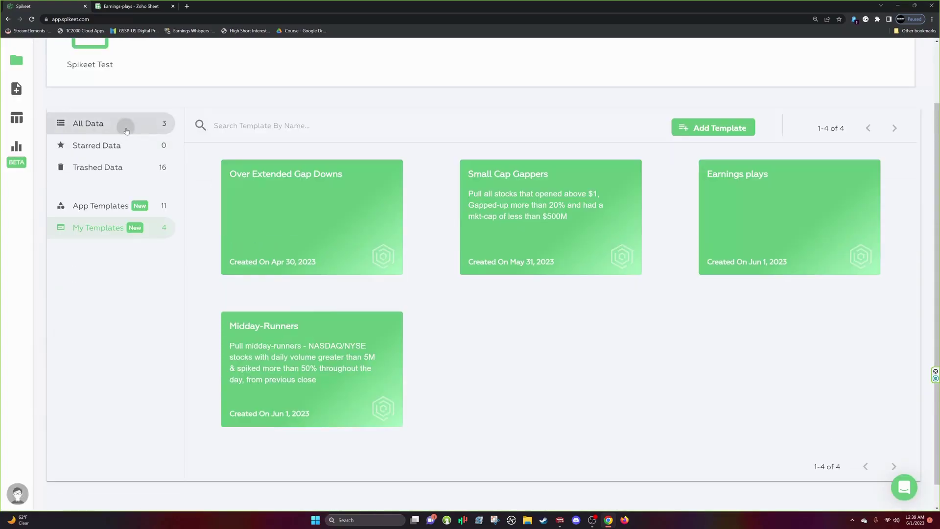
left_click(125, 125)
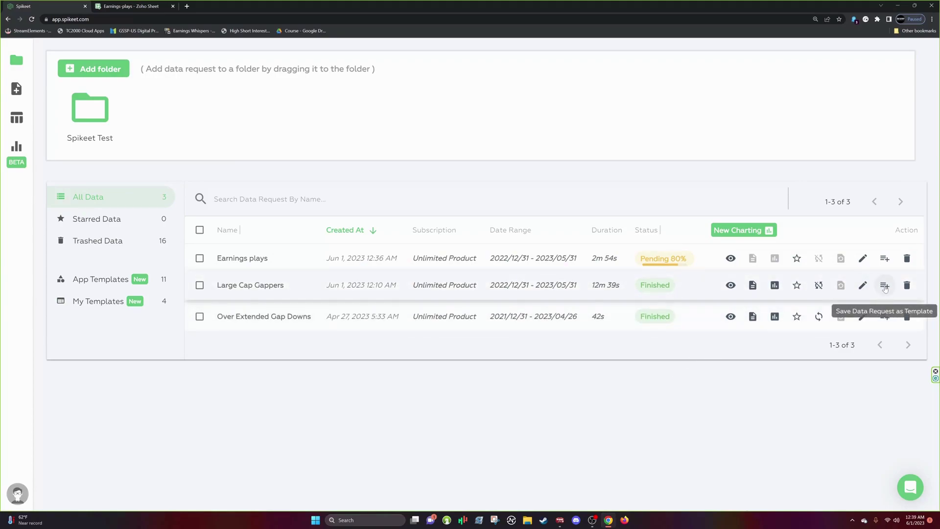
- Start a new data request named Large Cap Gappers with start date 01/01/2023 and continue to its filters
left_click(18, 91)
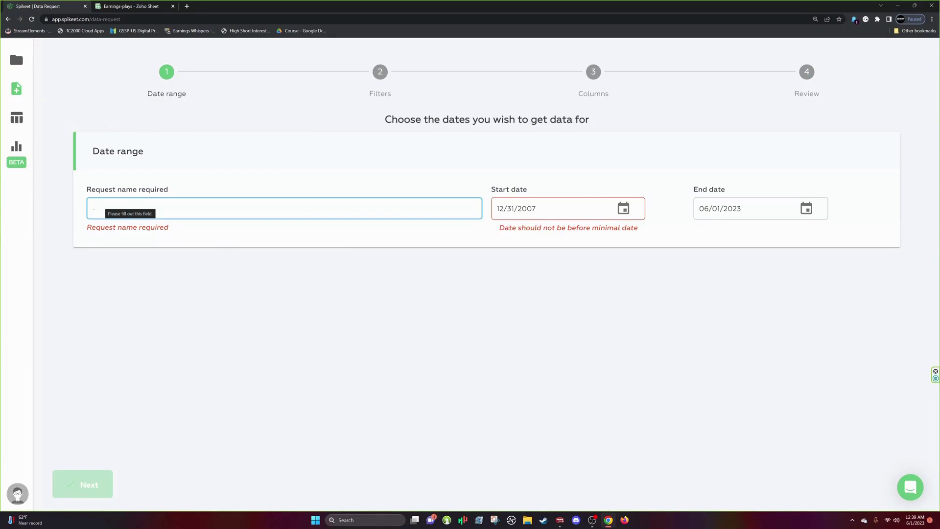
type("Large Cap Gappers")
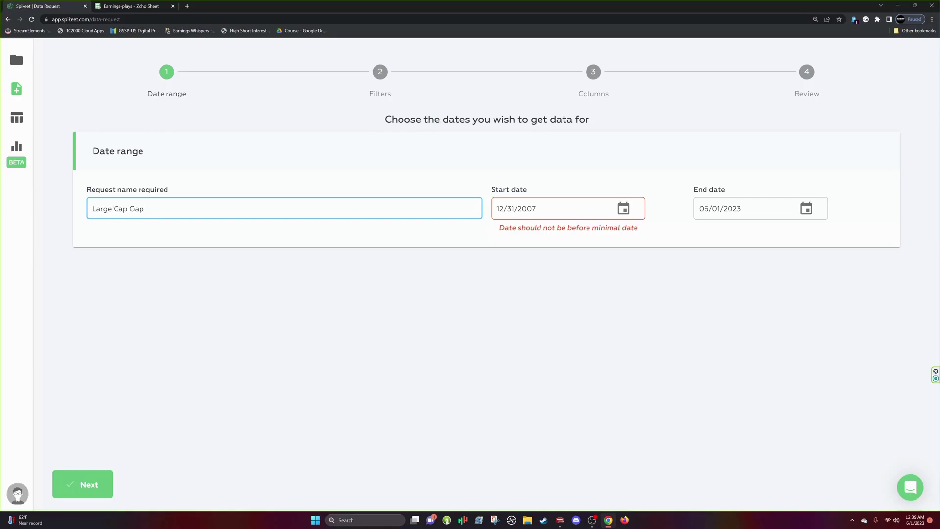
left_click(625, 212)
left_click(475, 242)
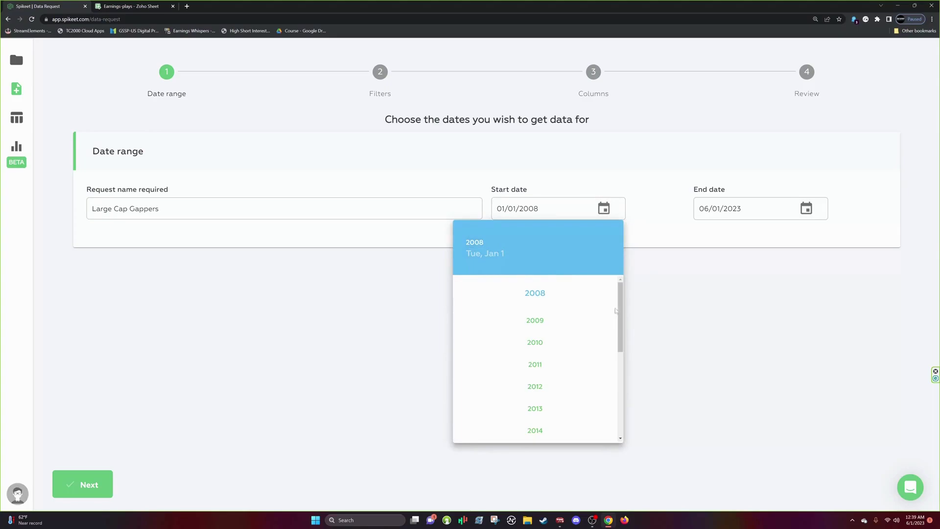
scroll(616, 311, "down", 6)
left_click(544, 427)
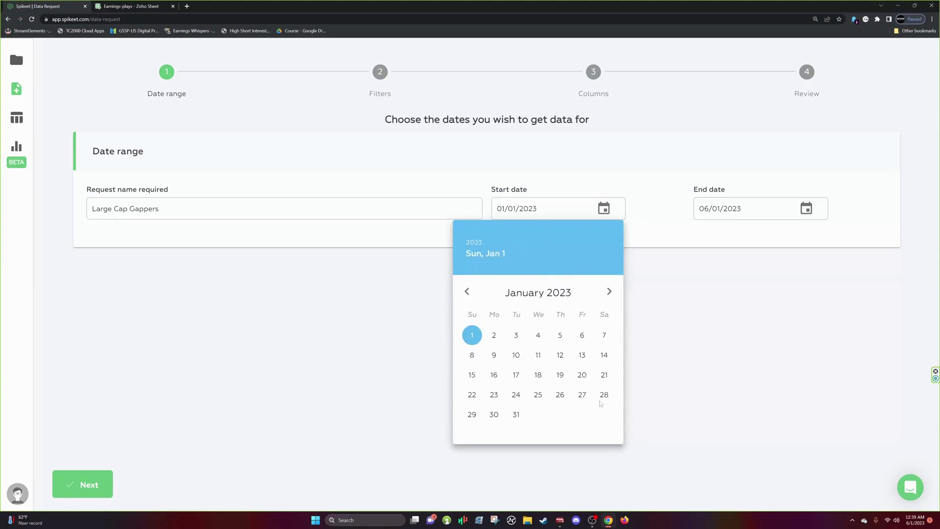
left_click(754, 226)
left_click(84, 487)
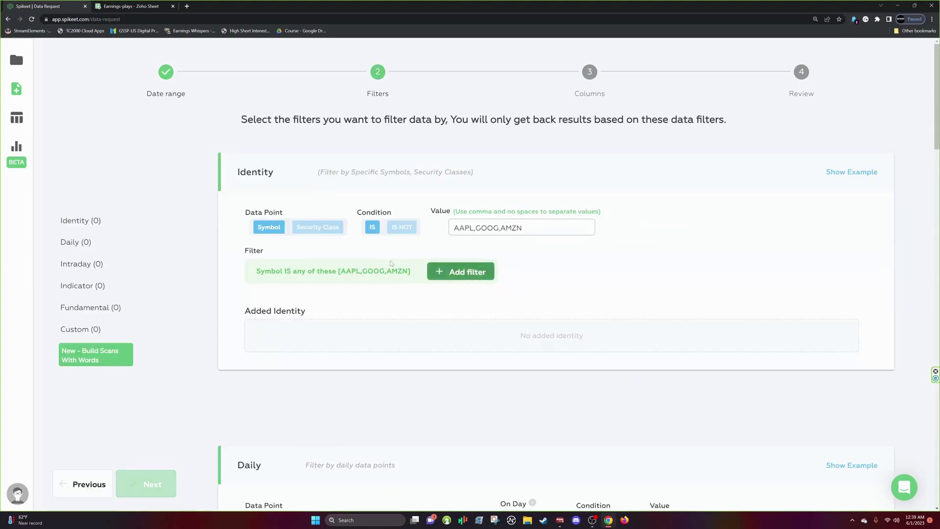
- Add an identity filter for security class Stock common or Stock ADR, and a daily filter for unadjusted open price today greater than $3
left_click(317, 228)
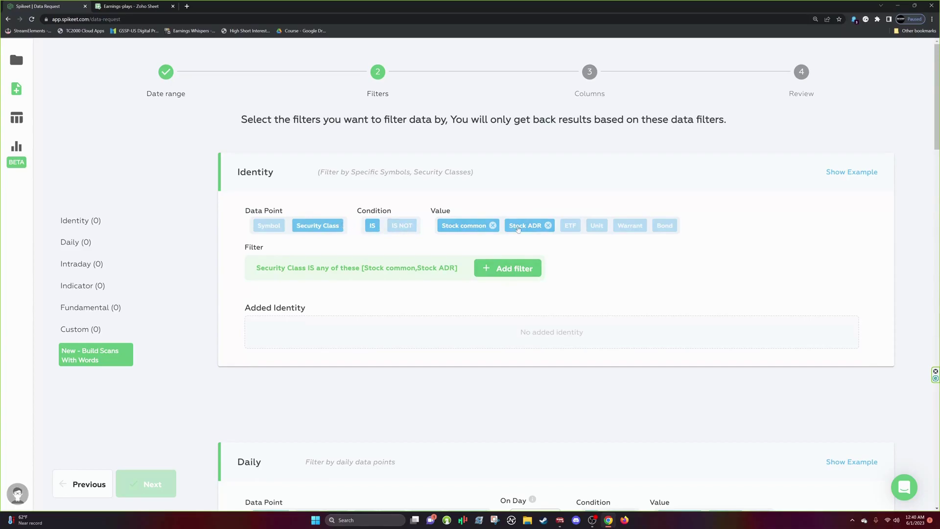
left_click(509, 268)
scroll(490, 289, "down", 5)
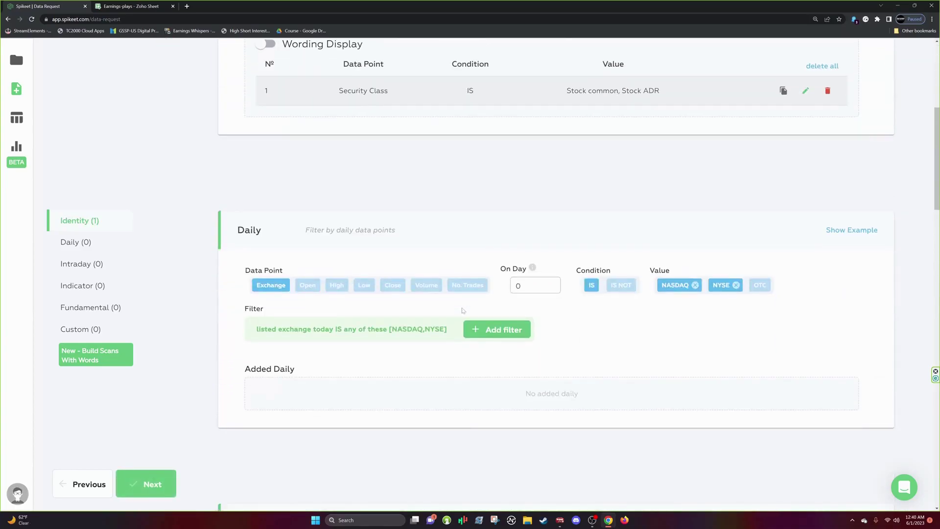
scroll(463, 310, "down", 1)
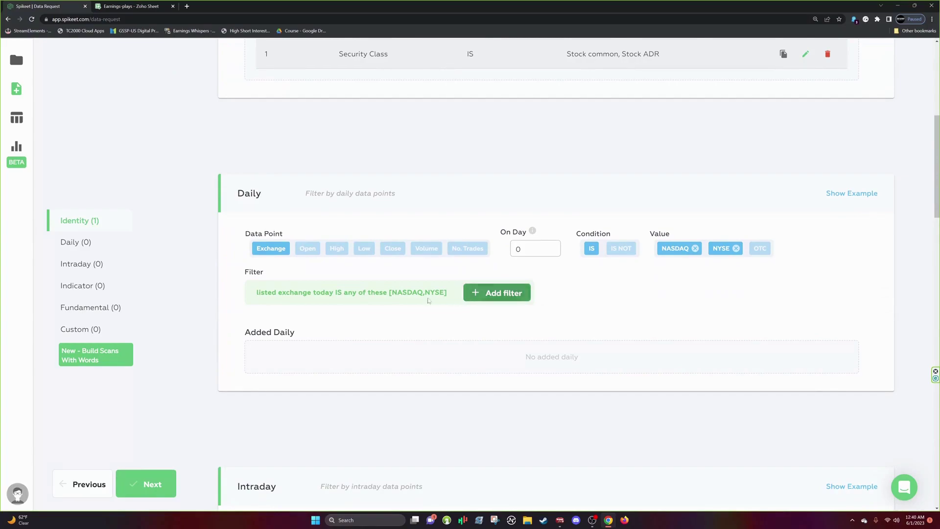
left_click(308, 249)
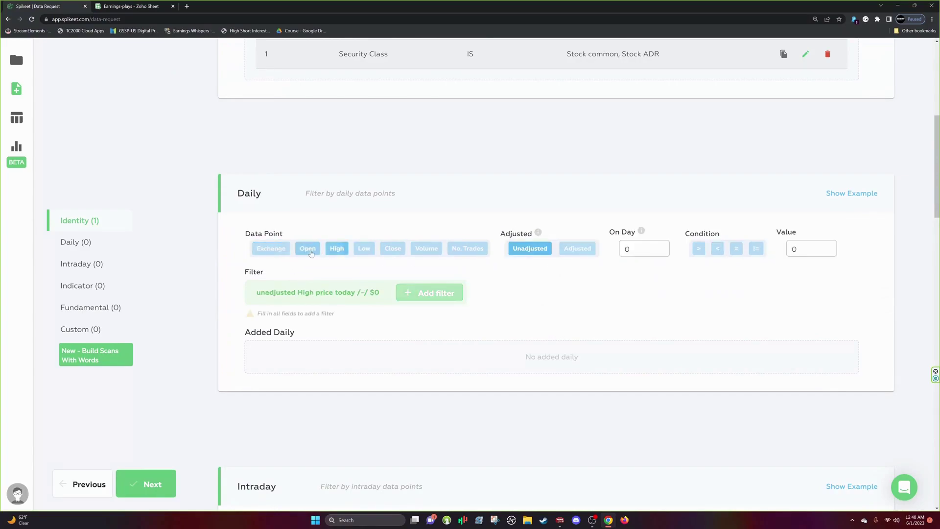
left_click(699, 248)
type("3")
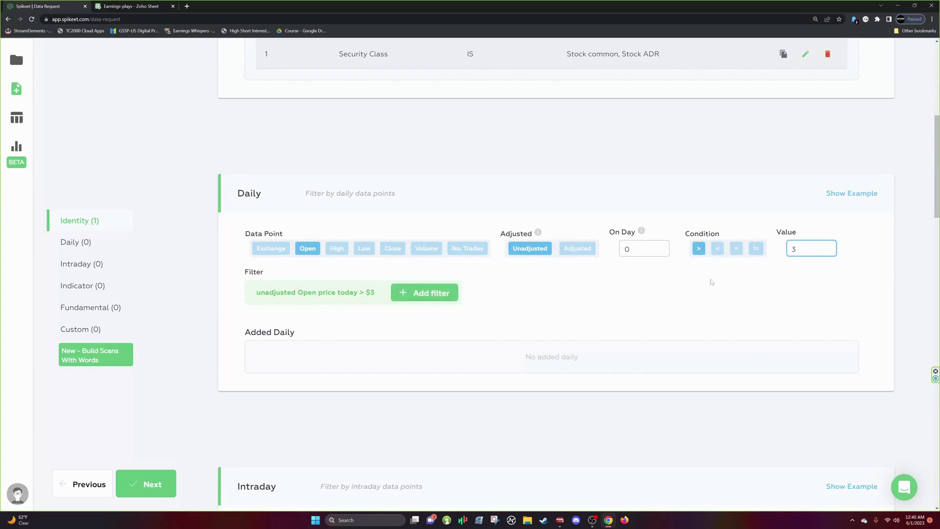
left_click(620, 248)
left_click(436, 293)
- Add a fundamental filter requiring that the company had news today between 00:00 and 23:59
scroll(407, 308, "down", 8)
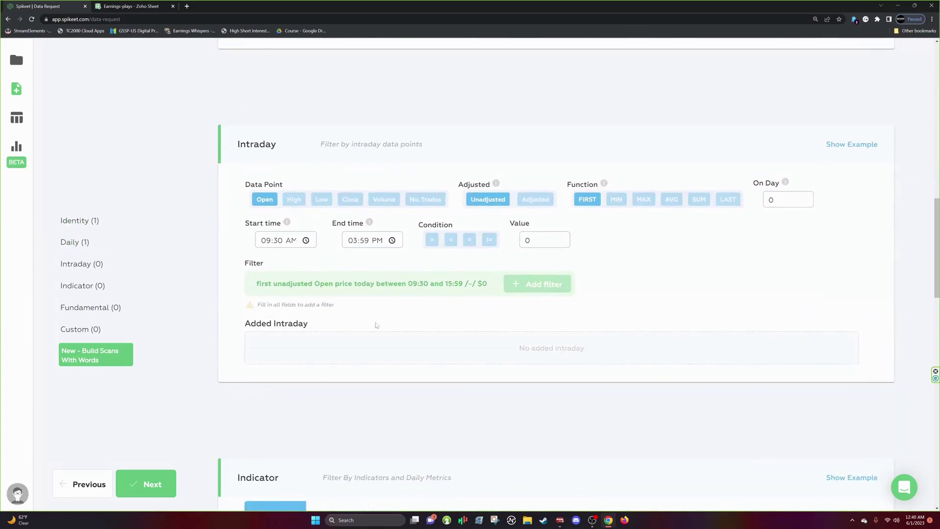
scroll(376, 326, "down", 10)
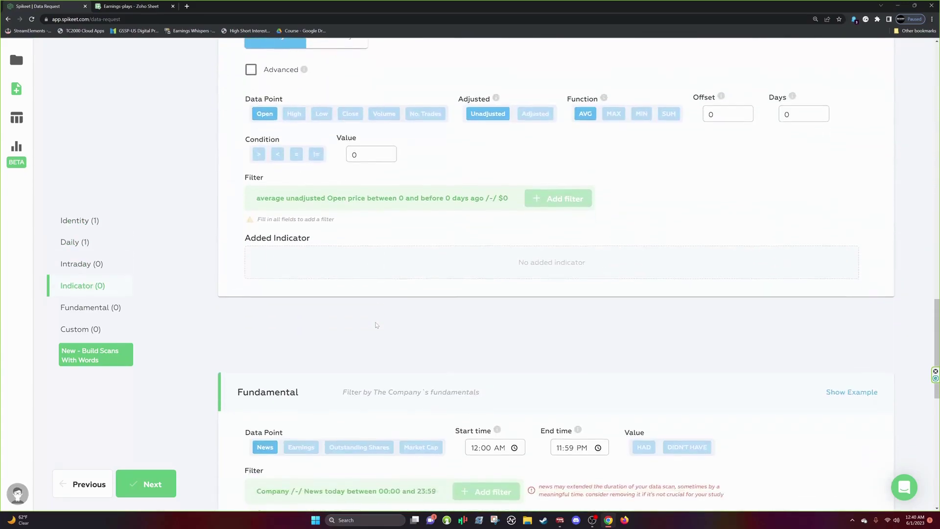
scroll(376, 325, "down", 4)
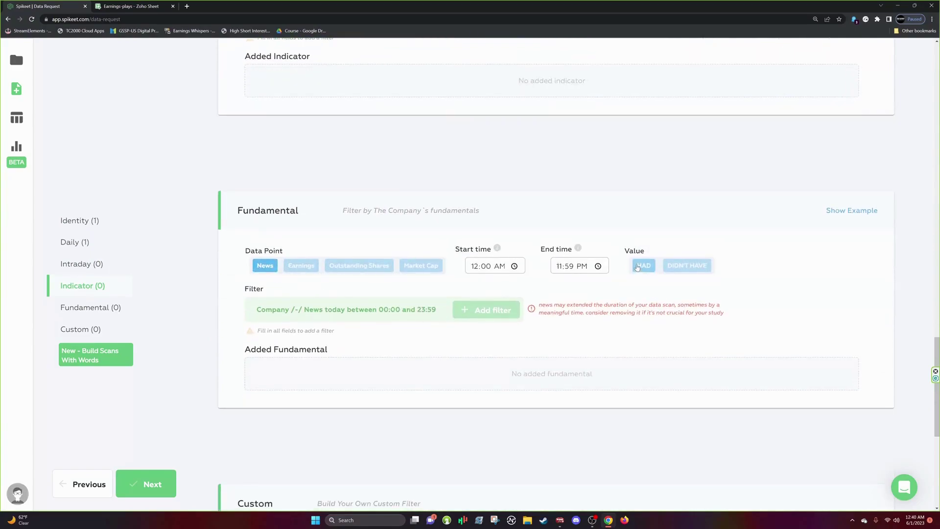
left_click(646, 269)
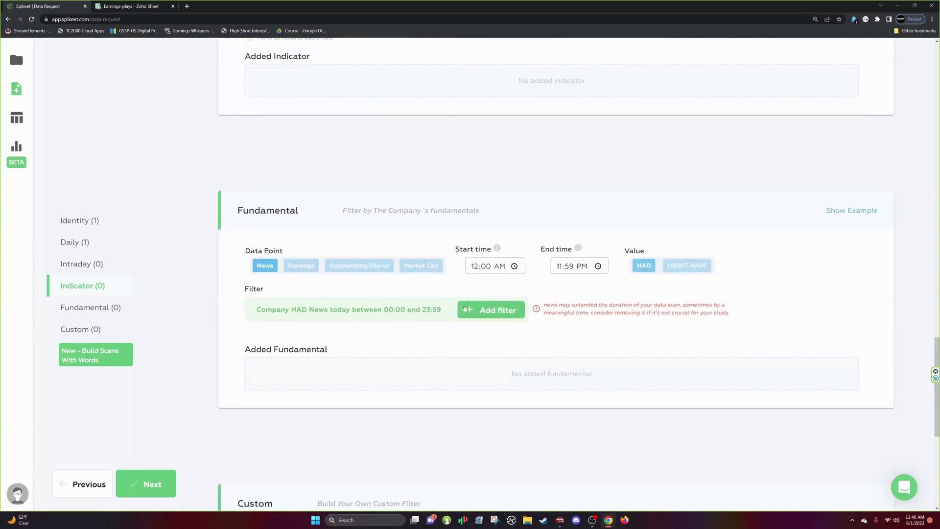
left_click(511, 309)
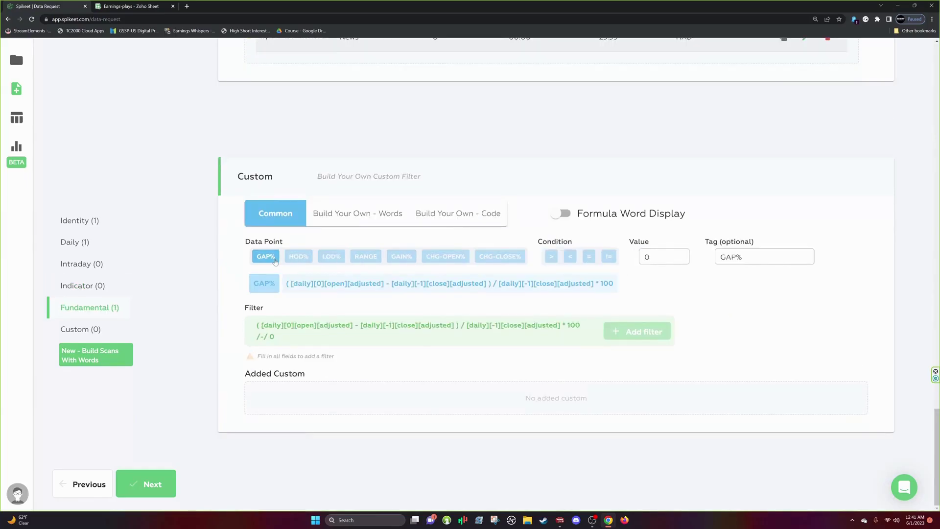
- Add a common custom filter for GAP% greater than 4
left_click(551, 256)
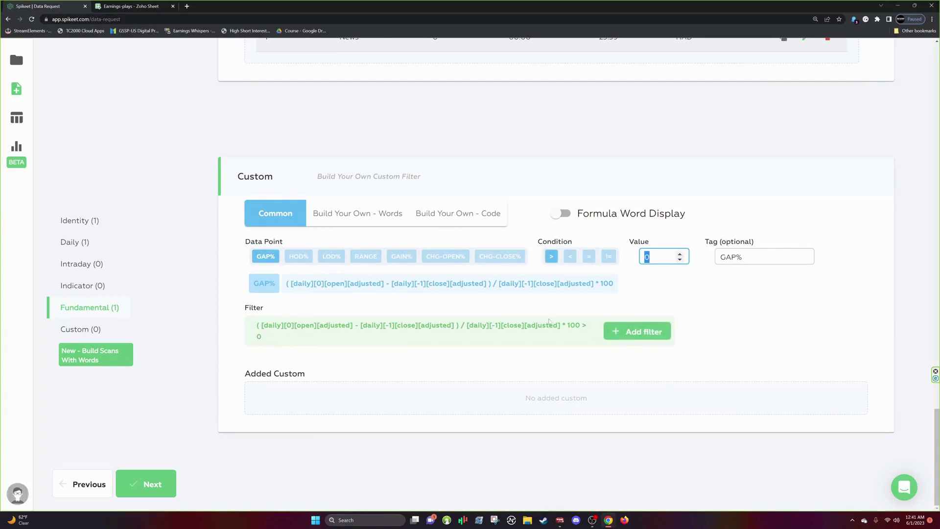
type("4")
left_click(649, 333)
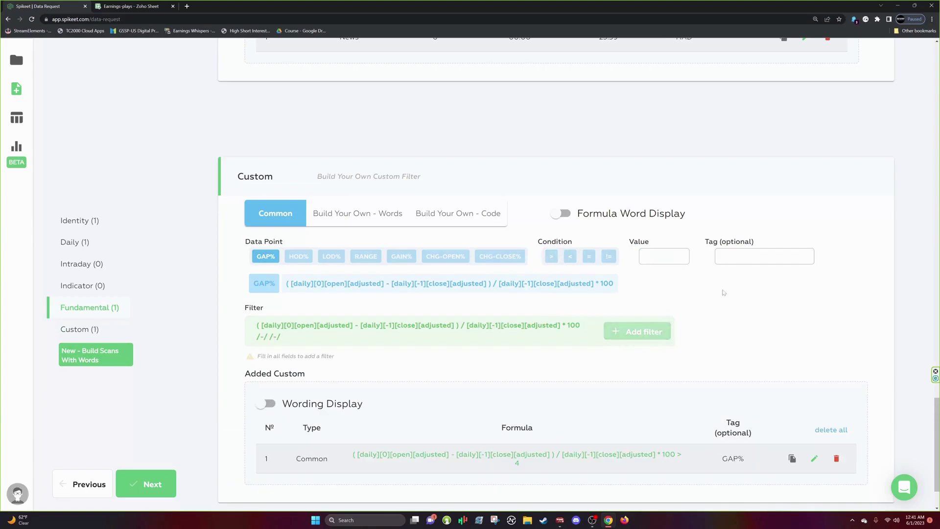
- Edit the added GAP% custom filter so its threshold is 6
scroll(677, 305, "down", 2)
left_click(813, 389)
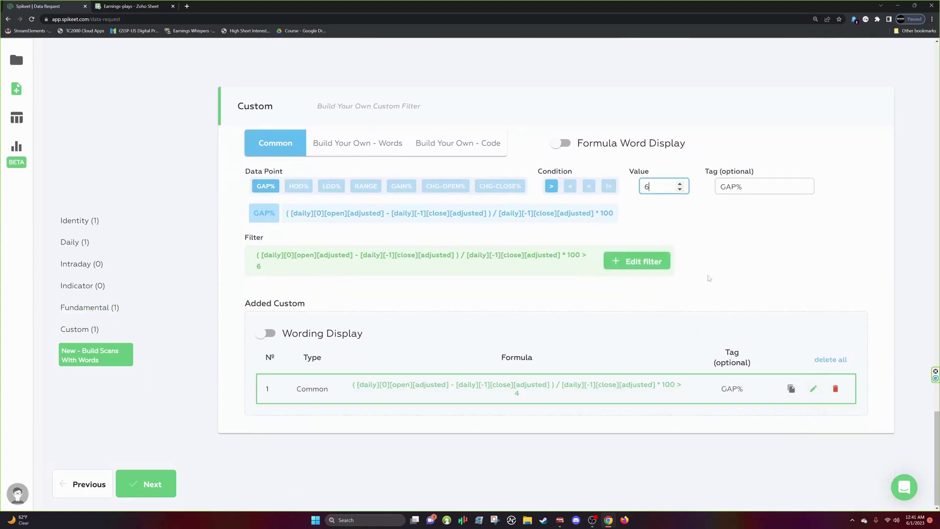
left_click(637, 261)
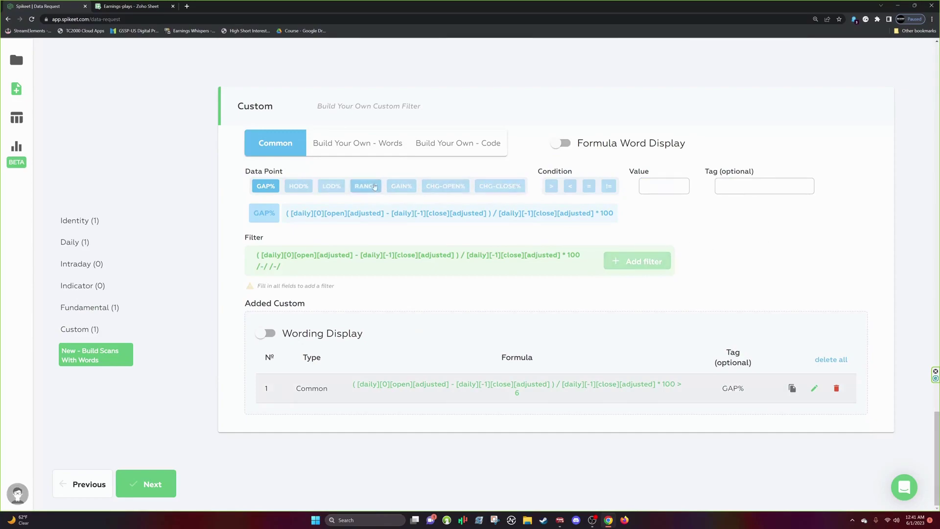
- View the code option for building a custom filter and return to the common options
left_click(448, 147)
left_click(288, 148)
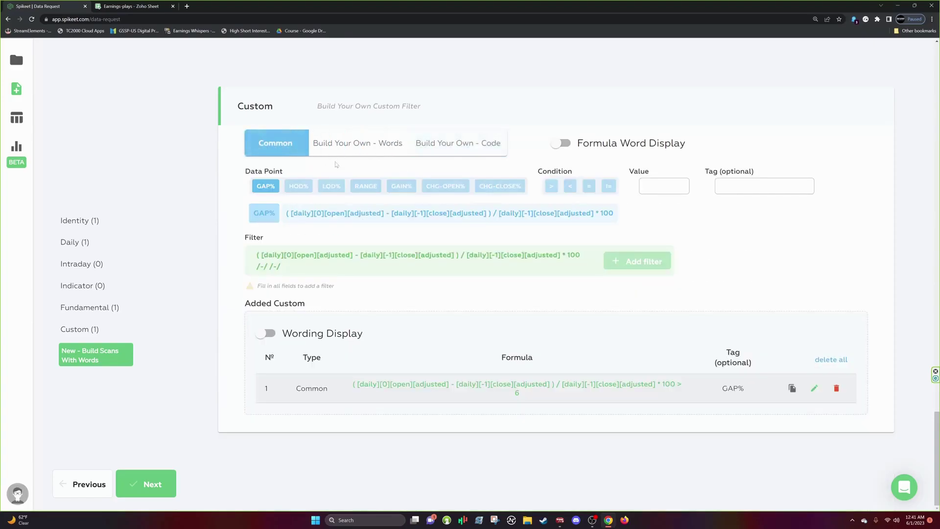
- Proceed to the column selection and add the identity columns Symbol and Name
left_click(153, 483)
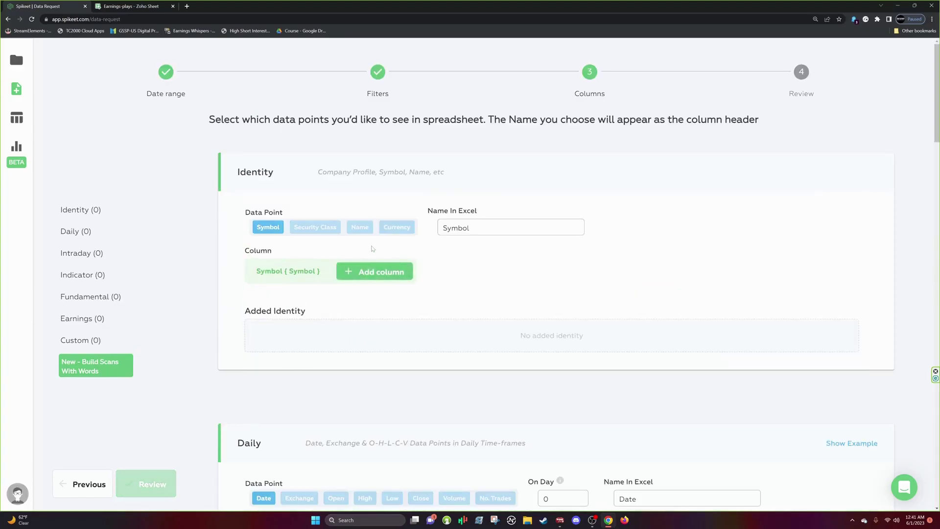
left_click(378, 271)
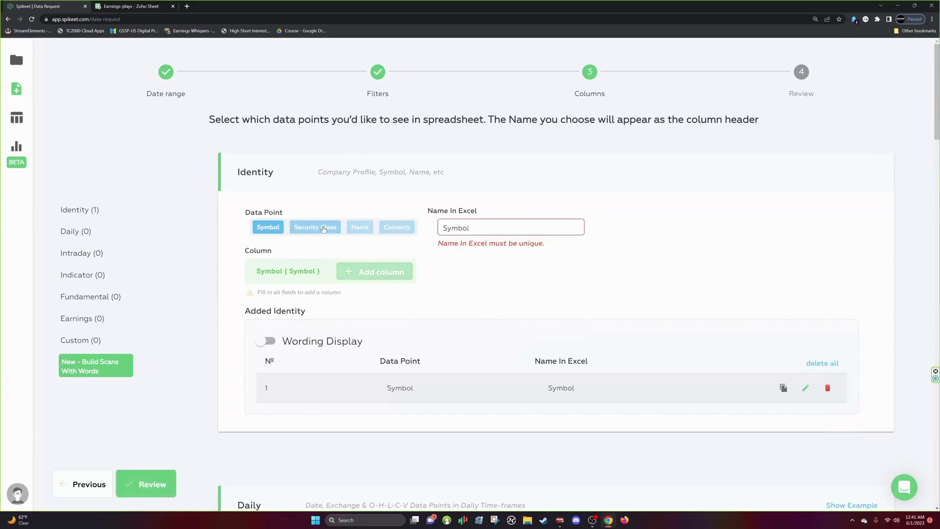
left_click(323, 229)
left_click(360, 227)
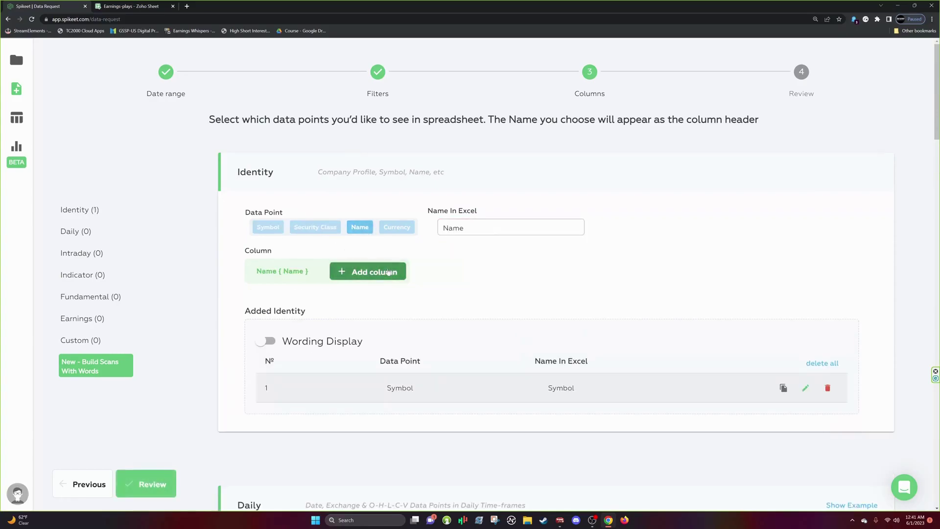
left_click(368, 271)
- Add daily columns for today's unadjusted Open, High and Low prices
scroll(487, 272, "down", 1)
scroll(486, 271, "down", 6)
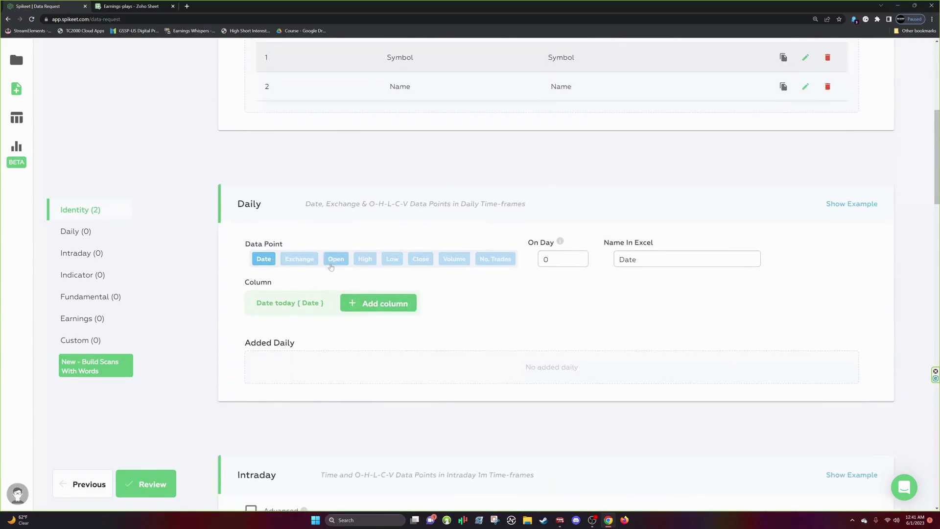
left_click(337, 259)
left_click(428, 343)
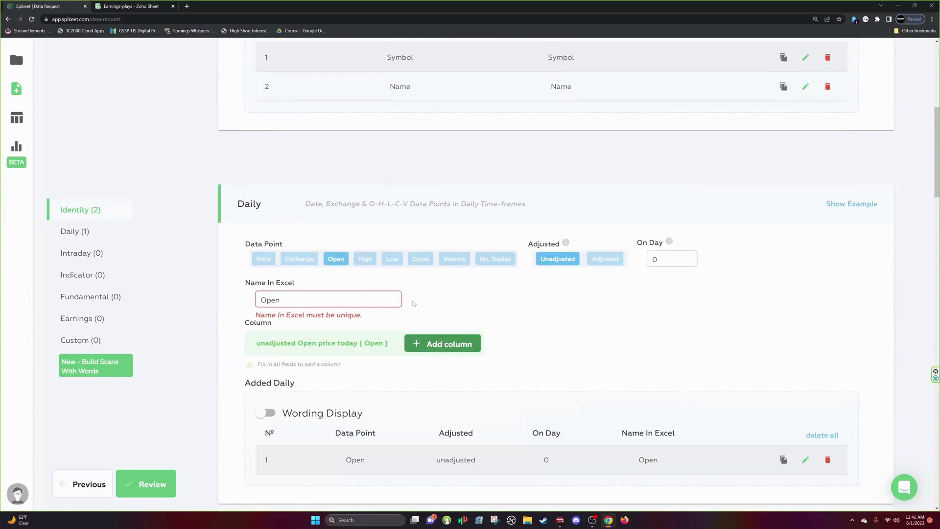
left_click(437, 343)
left_click(392, 259)
left_click(437, 343)
- Add daily columns for today's unadjusted Close and Volume, plus the Date
left_click(421, 259)
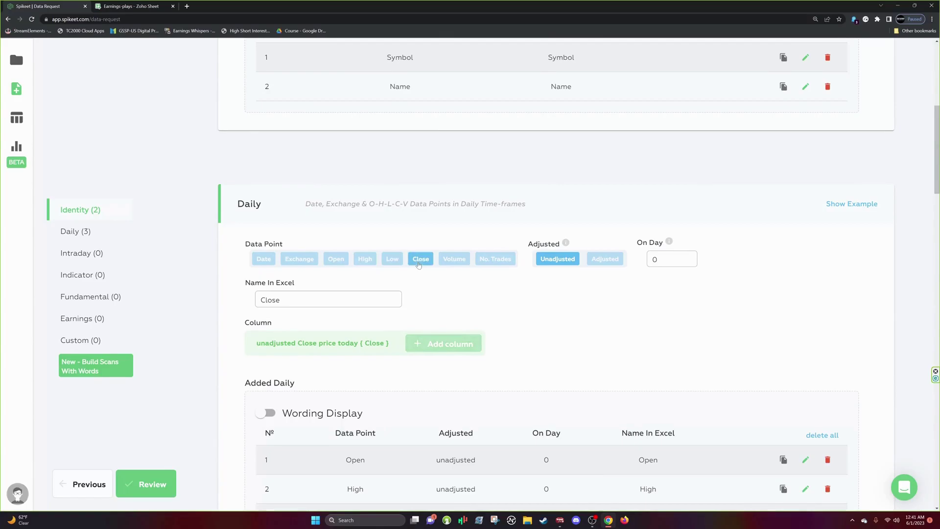
left_click(443, 343)
left_click(454, 259)
left_click(458, 343)
scroll(456, 338, "down", 2)
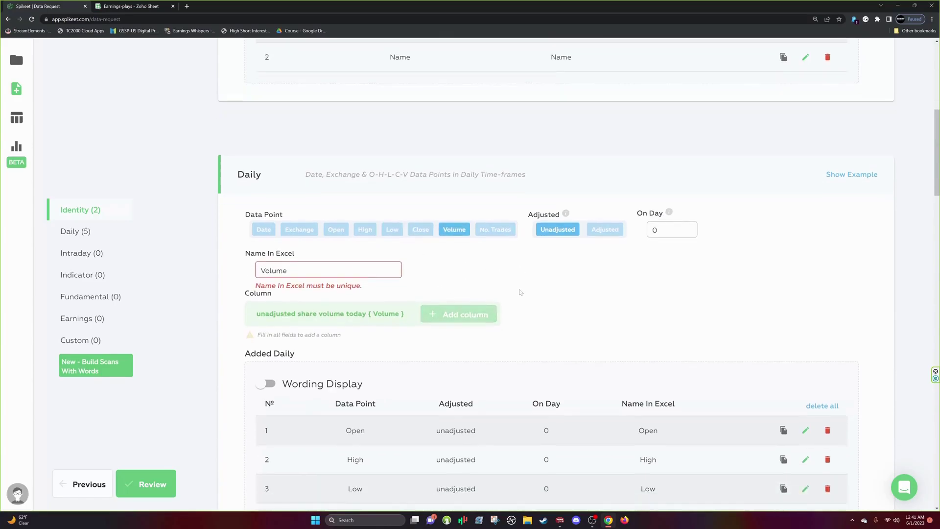
left_click(263, 149)
left_click(387, 193)
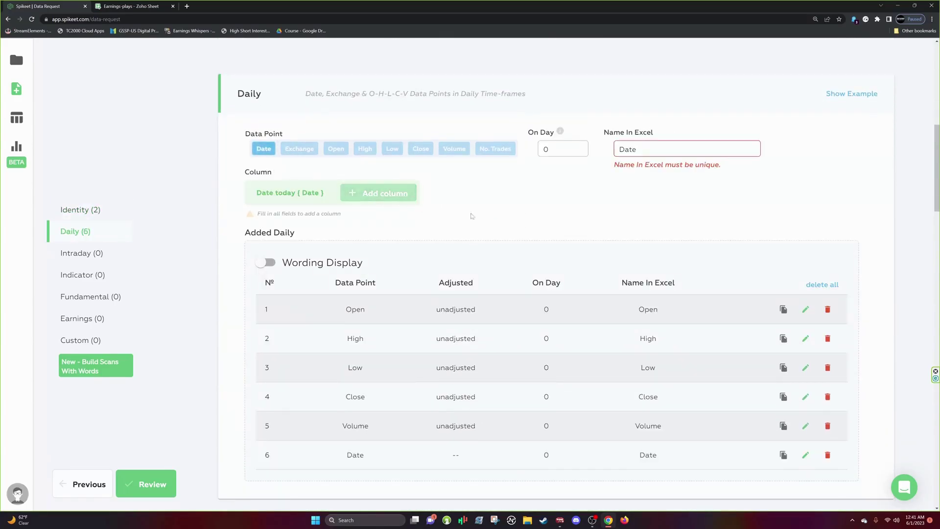
- Look through the Intraday and Indicator column options and show the advanced settings for Intraday
scroll(501, 274, "down", 5)
scroll(501, 274, "down", 12)
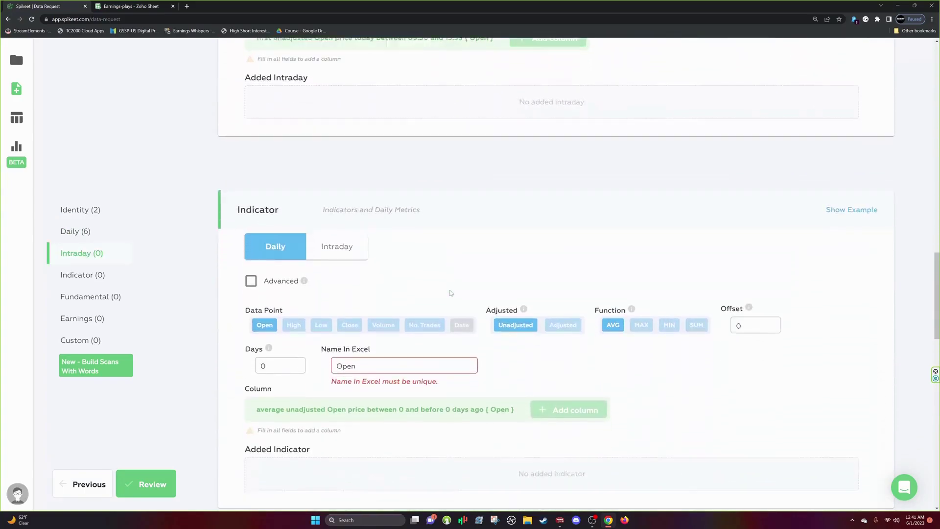
scroll(501, 274, "up", 8)
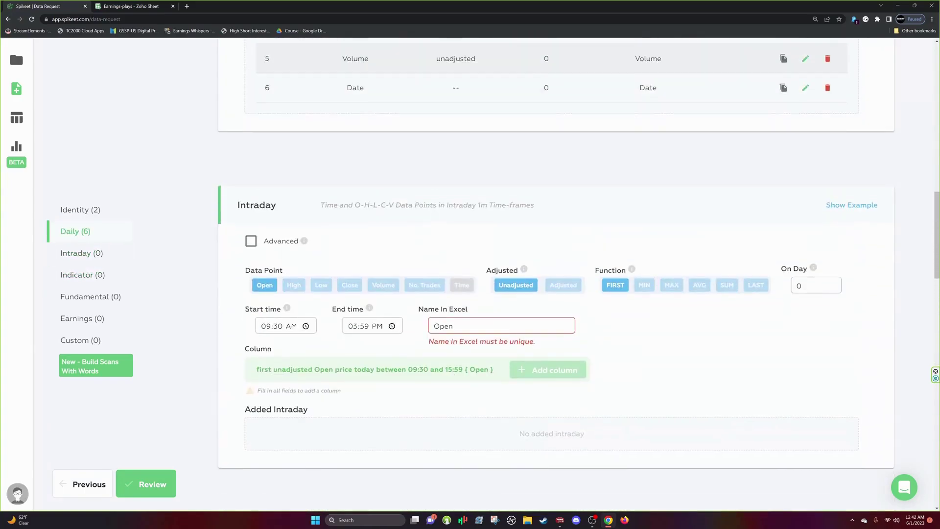
left_click(251, 241)
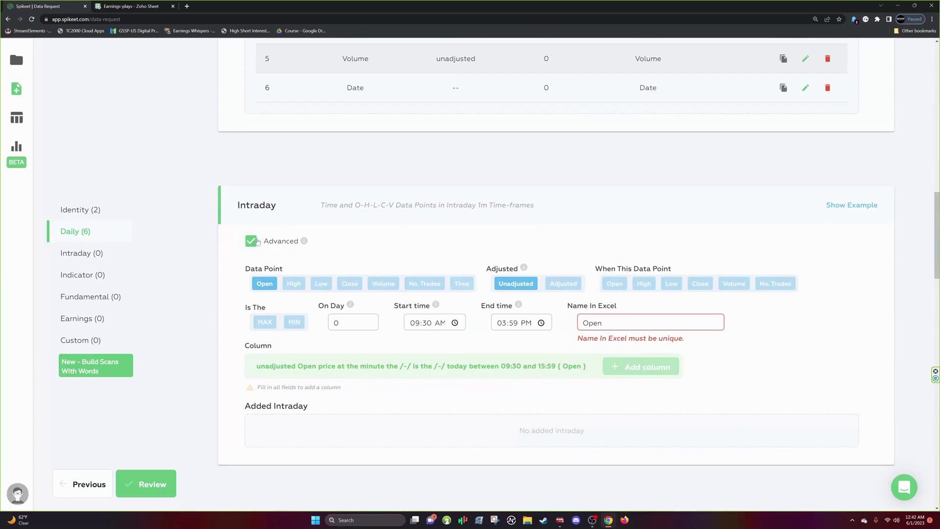
- Add a daily indicator column named 20Day sma that averages the unadjusted Close over 20 days with an offset of 1
scroll(251, 244, "down", 8)
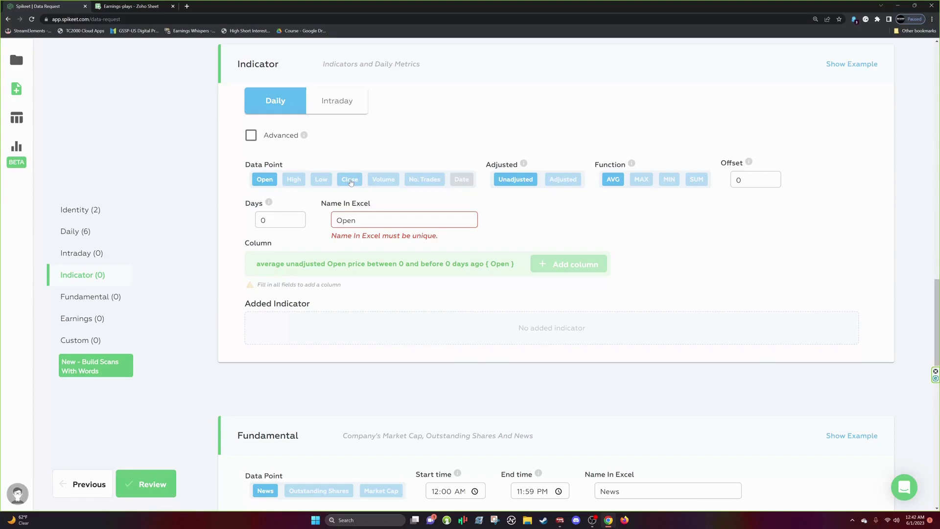
left_click(351, 182)
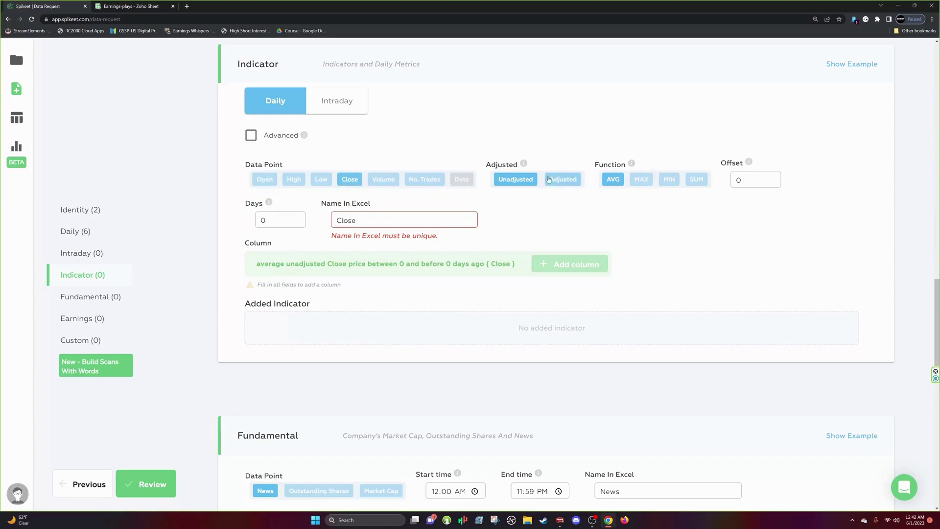
key("Tab")
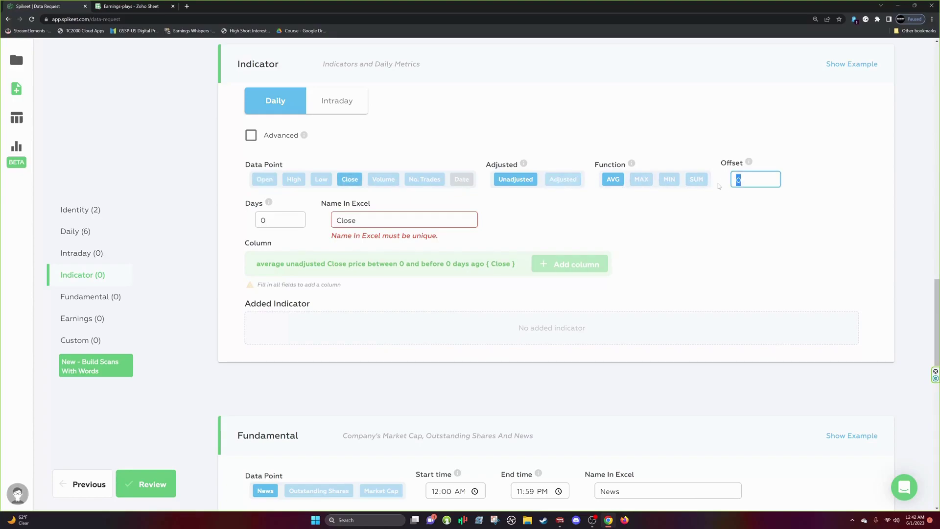
type("1")
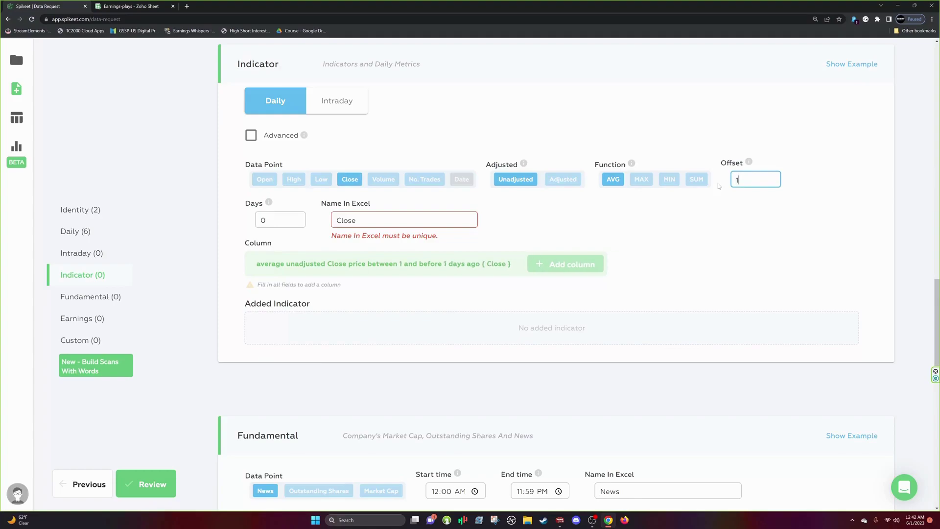
key("Tab")
key("Tab")
type("20")
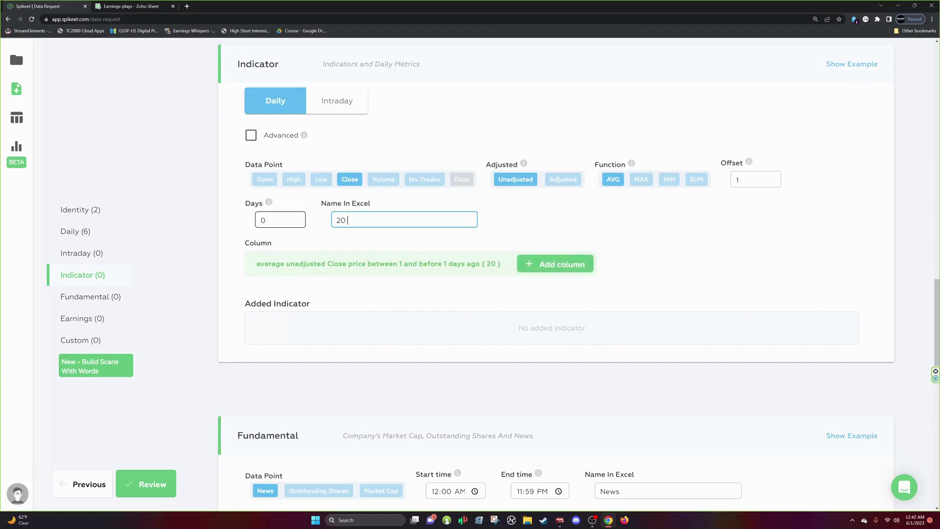
type("Day sma")
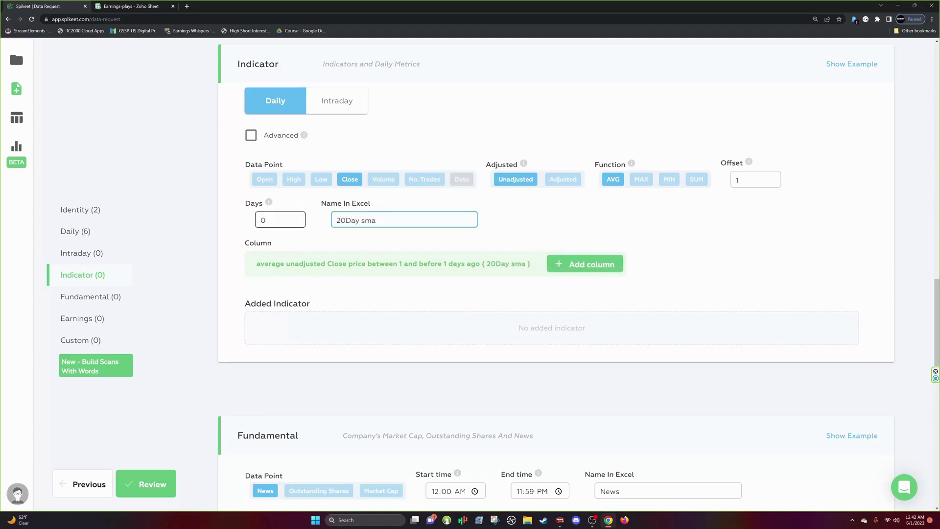
left_click(264, 220)
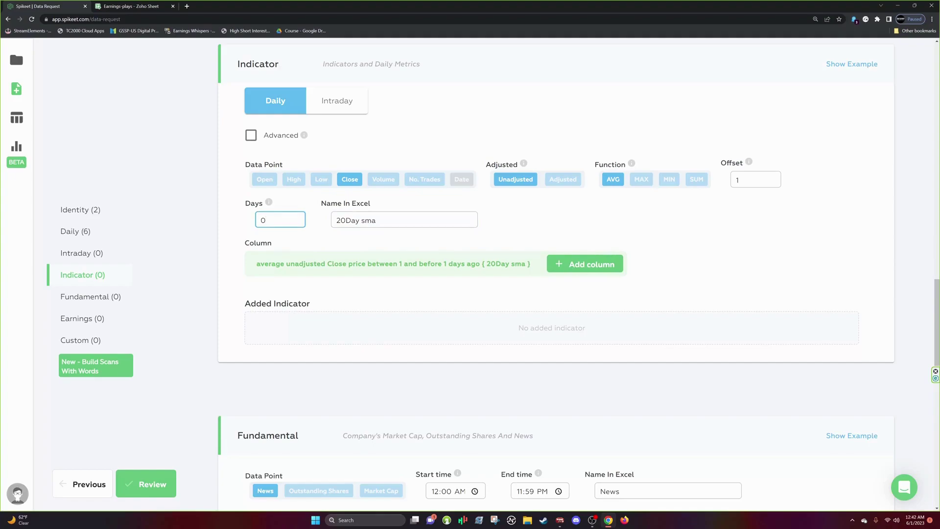
type("20")
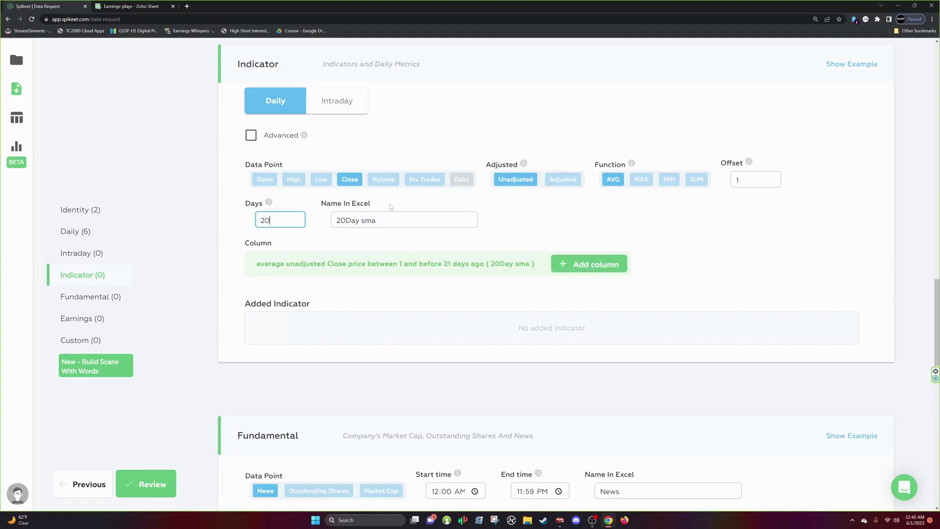
left_click(280, 199)
left_click(606, 265)
- Add a fundamental column for the company's Market Cap
scroll(539, 285, "down", 4)
scroll(508, 290, "down", 3)
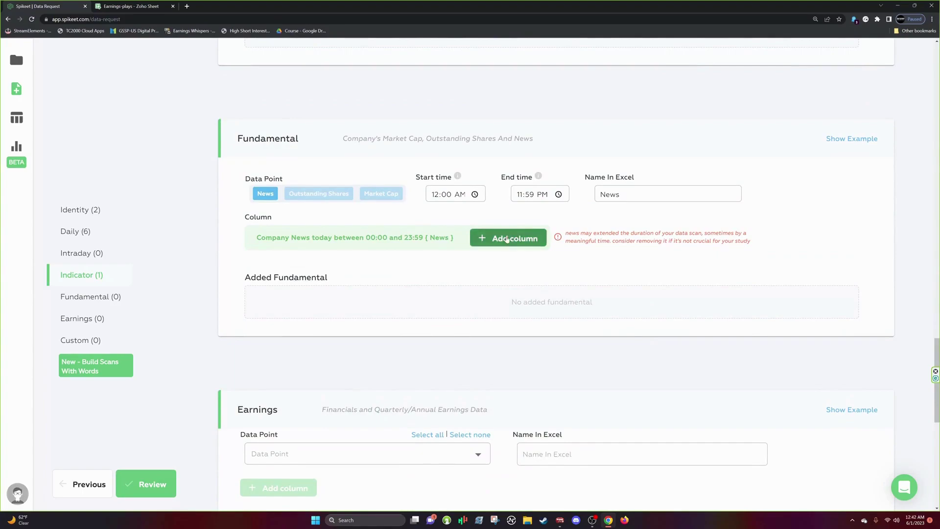
left_click(378, 201)
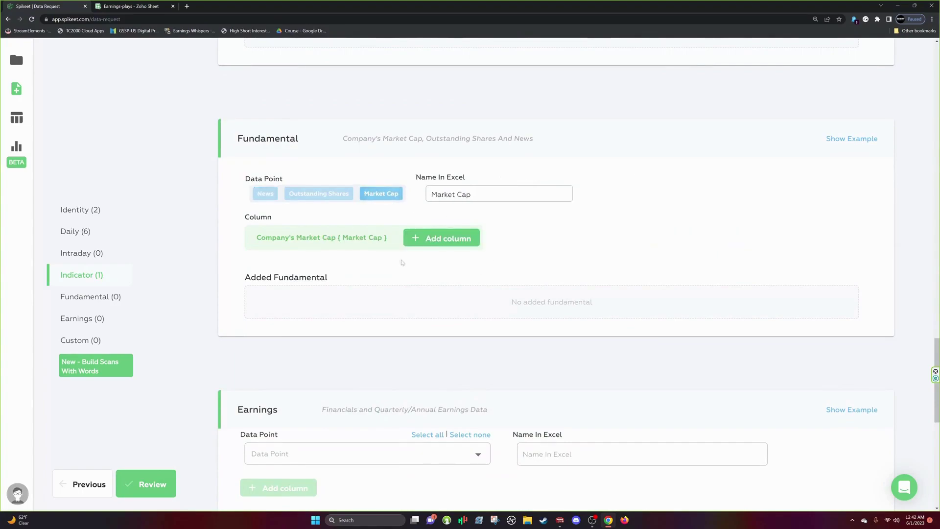
left_click(454, 240)
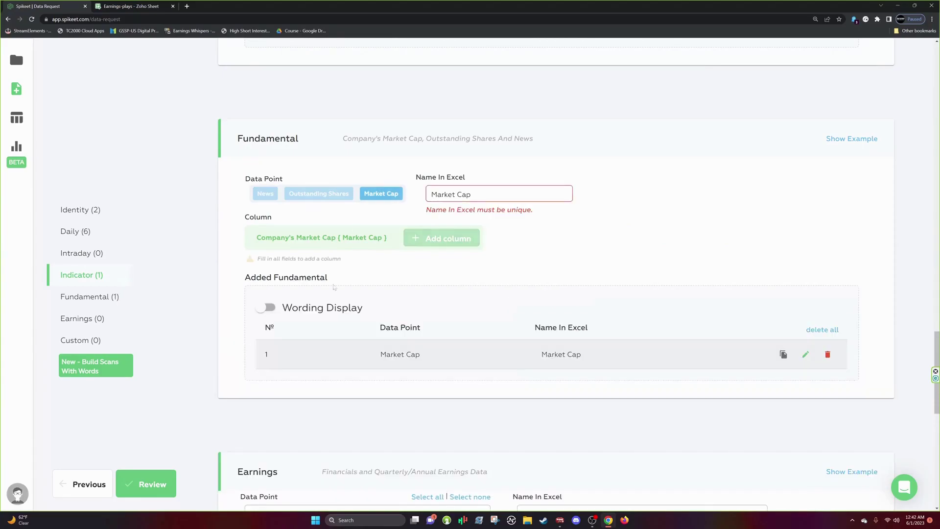
- Search the earnings data points for "ear" and add a retained-earnings column
scroll(353, 260, "down", 7)
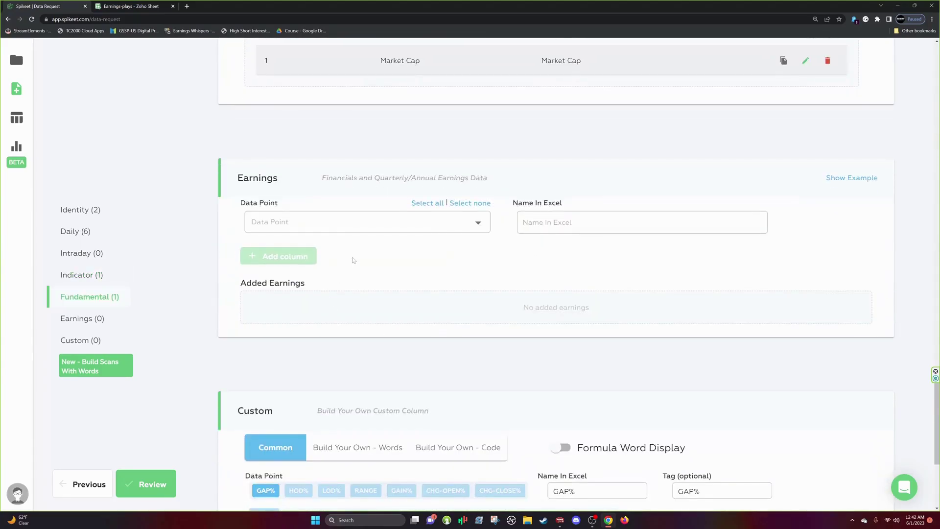
scroll(354, 260, "up", 1)
scroll(353, 260, "down", 1)
left_click(421, 112)
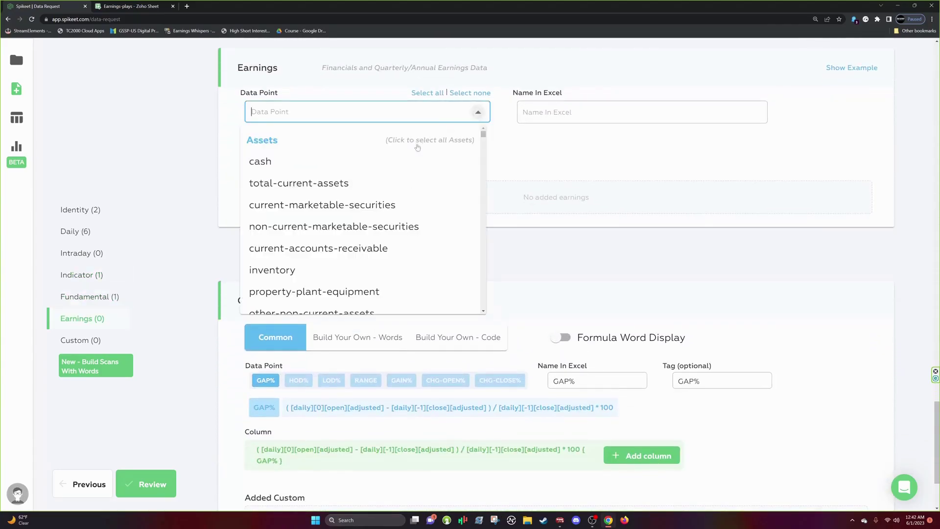
type("t")
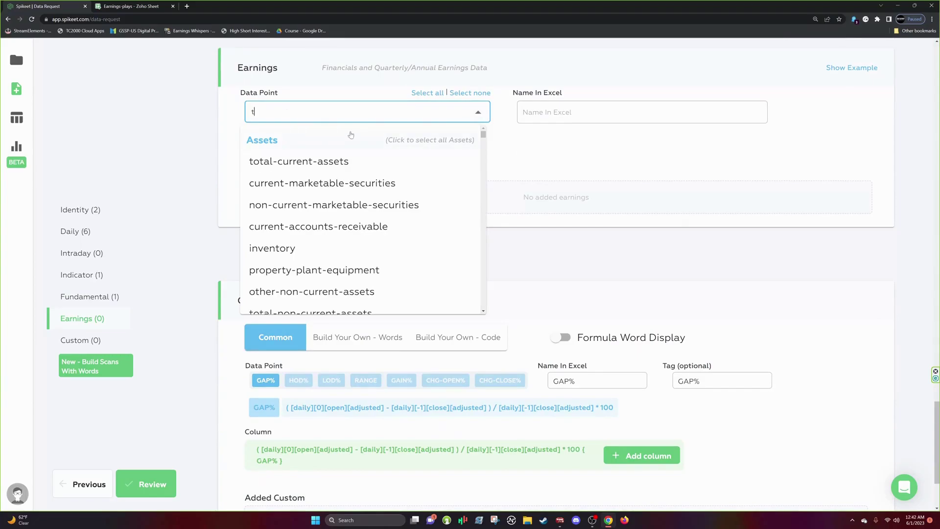
key("BackSpace")
type("ear")
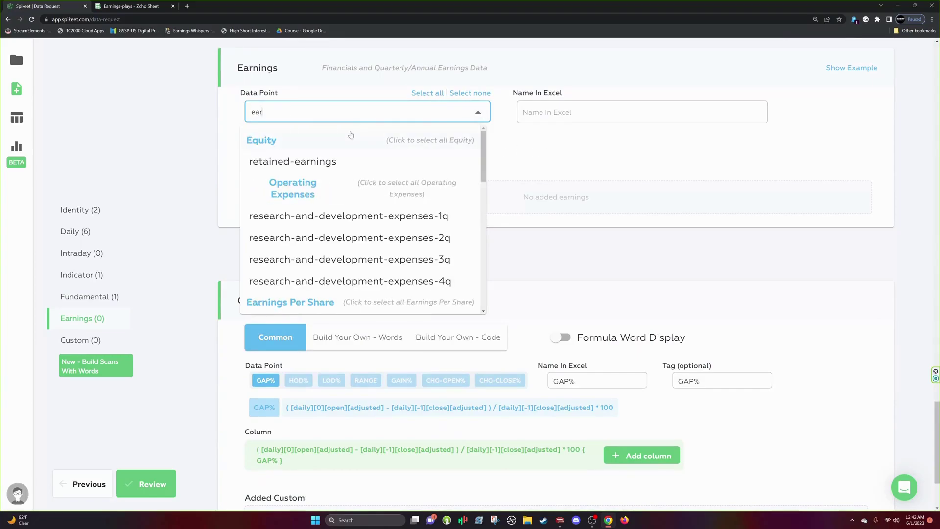
left_click(343, 161)
left_click(278, 146)
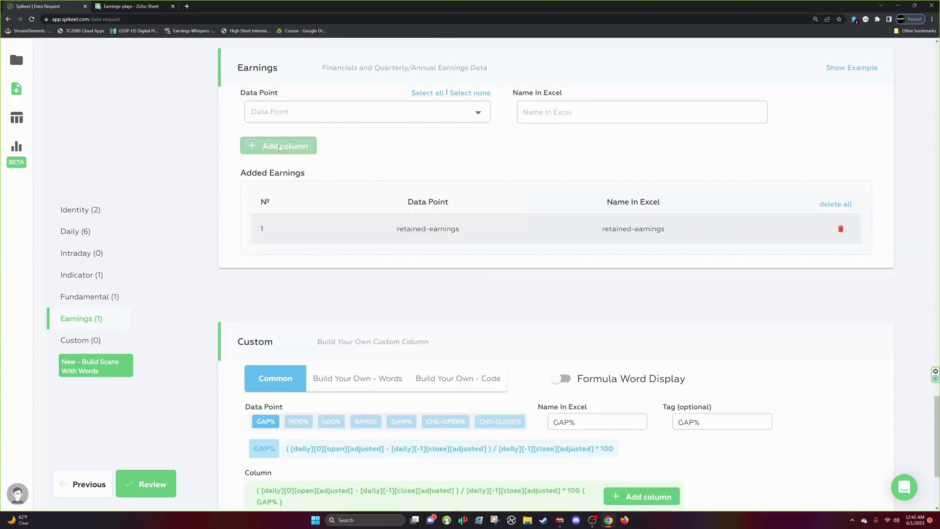
- Add the common custom columns GAP% and HOD%
scroll(441, 176, "down", 3)
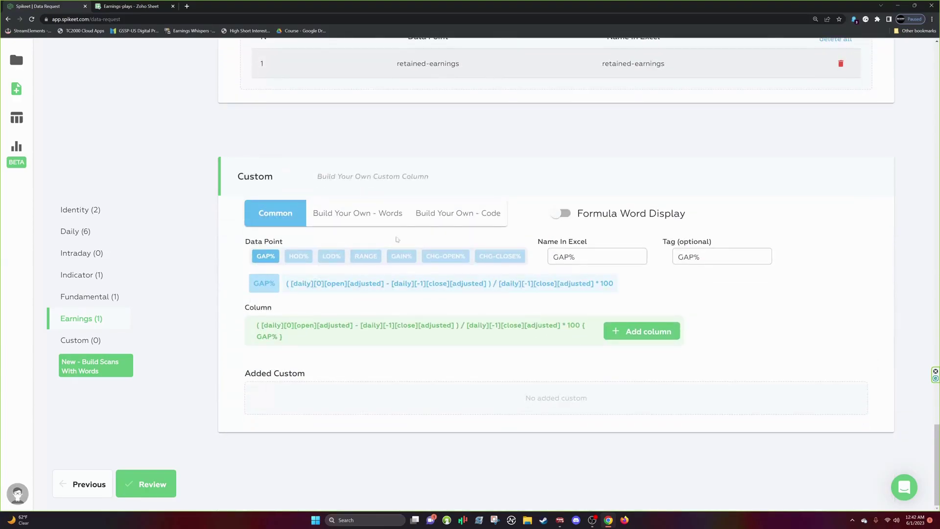
left_click(356, 219)
left_click(275, 213)
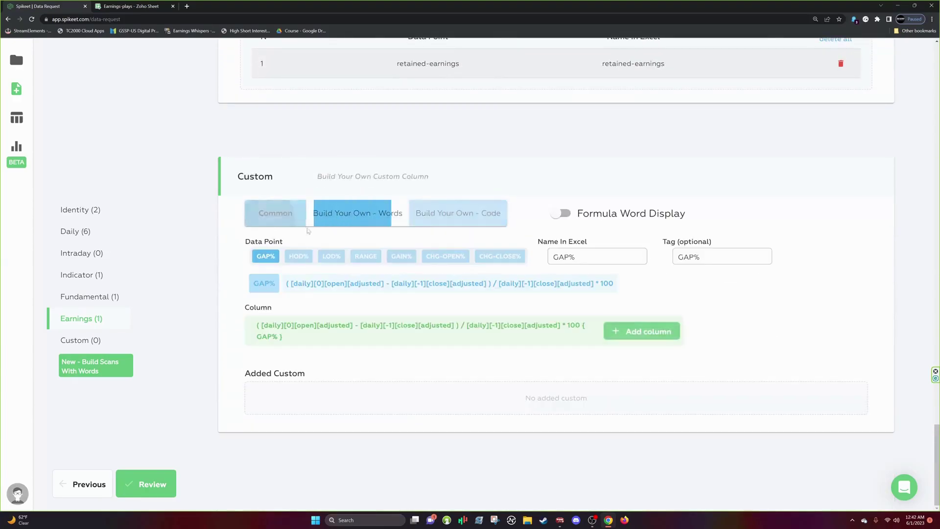
left_click(664, 336)
left_click(299, 255)
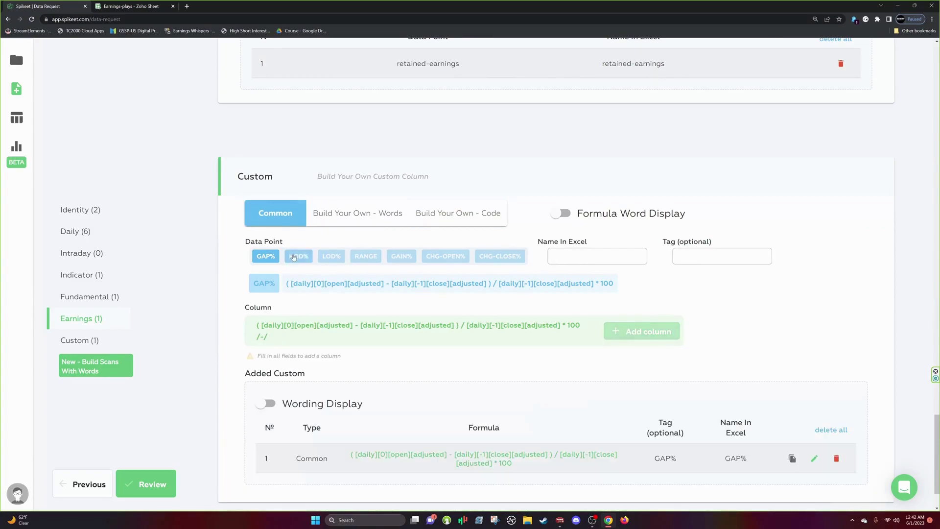
left_click(641, 332)
- Add the common custom columns LOD%, CHG-OPEN% and CHG-CLOSE%
left_click(331, 256)
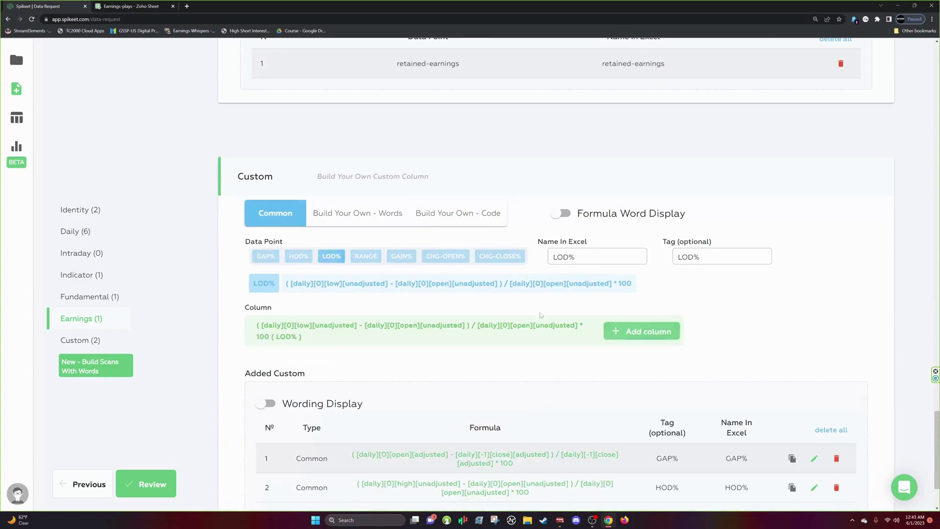
left_click(641, 332)
left_click(445, 255)
left_click(649, 331)
left_click(500, 256)
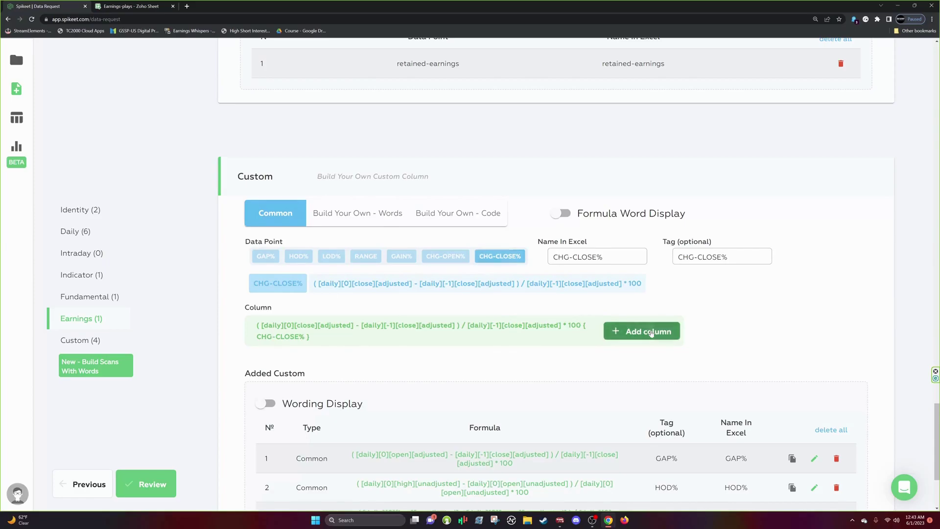
left_click(641, 331)
- Proceed to the review of the Large Cap Gappers request and submit it to get the data
scroll(641, 331, "down", 4)
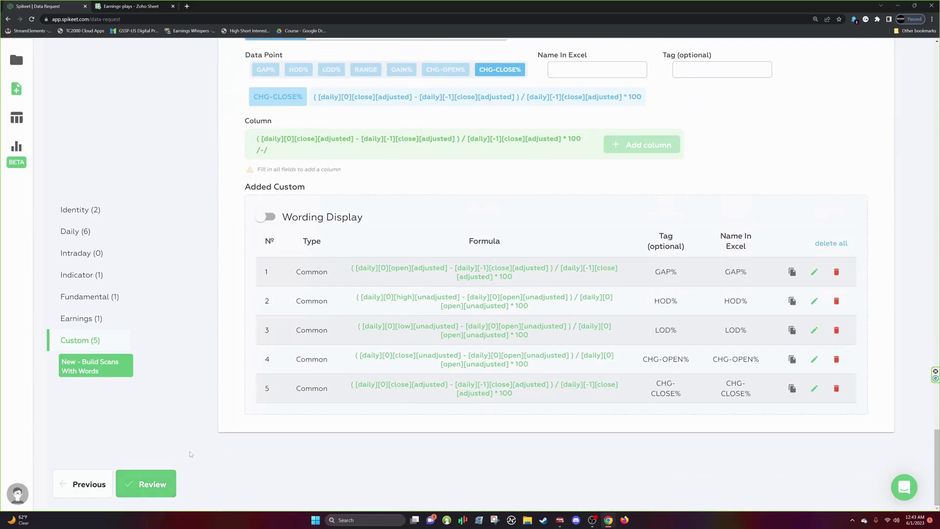
left_click(143, 484)
left_click(124, 304)
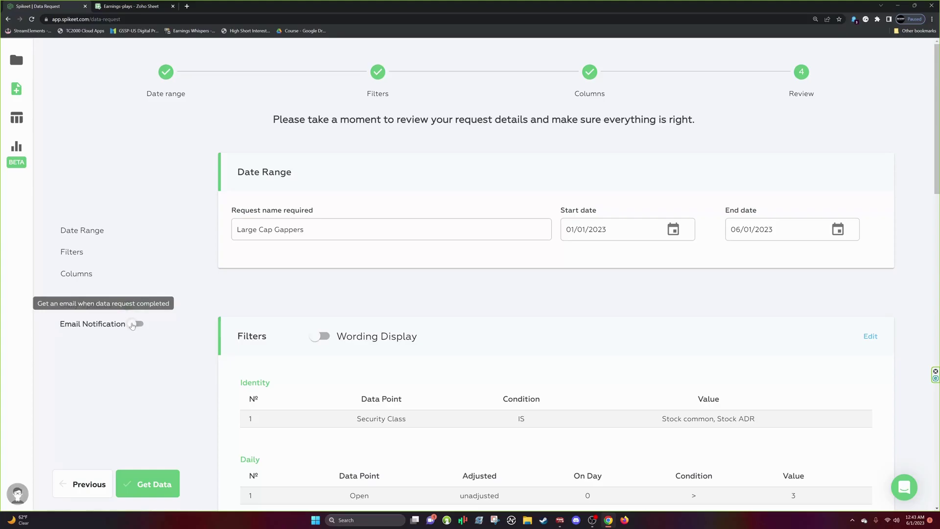
left_click(150, 485)
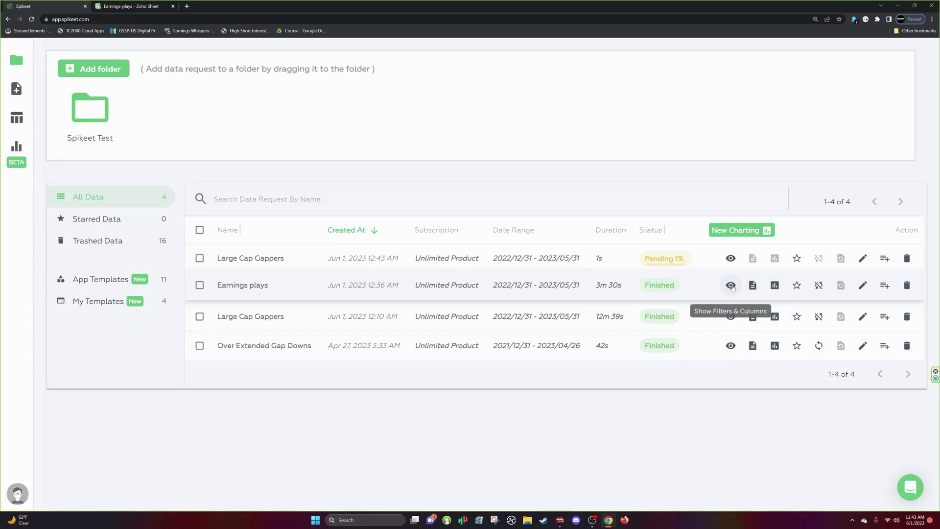
- Review the general details, filters and columns of the Earnings plays request, including the filters' wording display
left_click(731, 285)
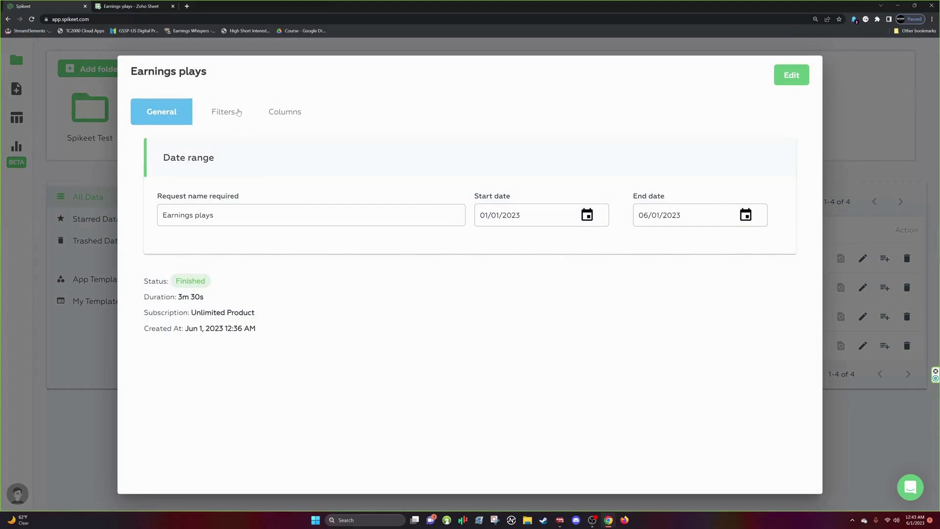
left_click(222, 114)
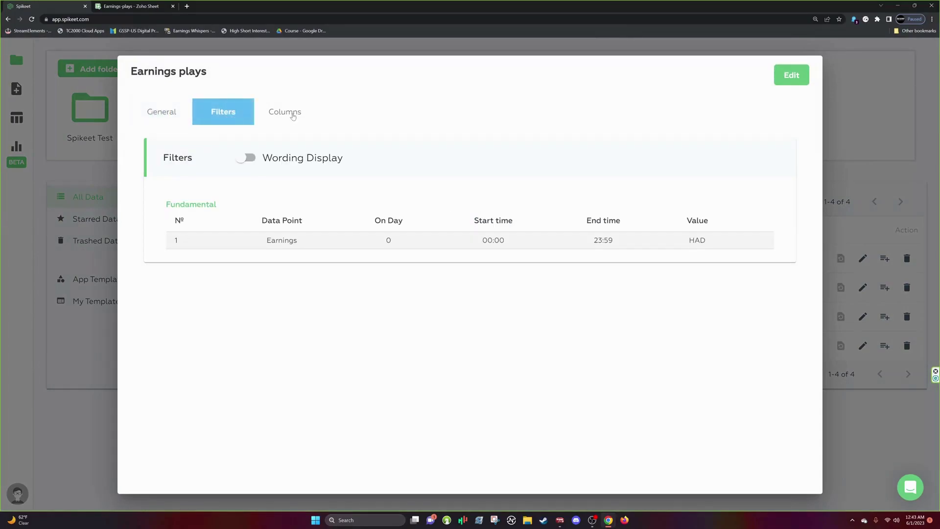
left_click(289, 115)
left_click(225, 116)
left_click(290, 115)
left_click(223, 115)
left_click(244, 157)
left_click(245, 158)
left_click(285, 113)
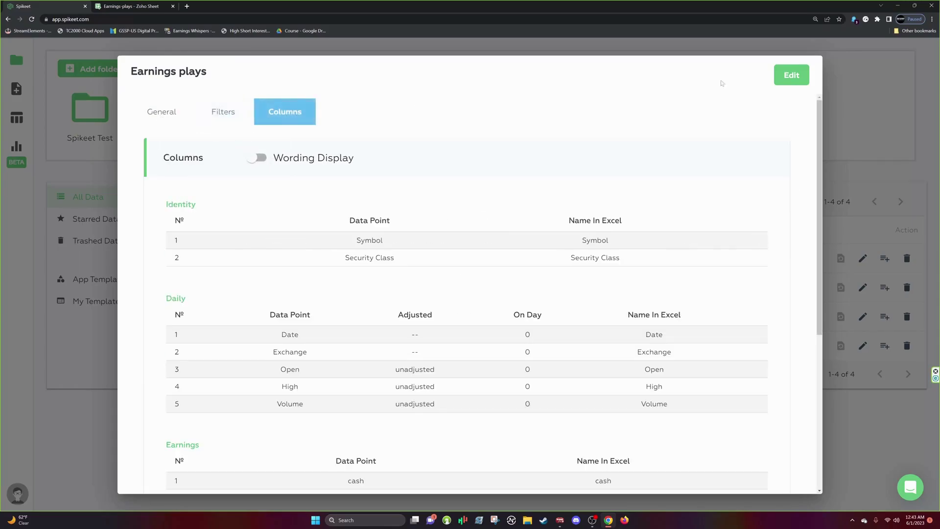
key("Escape")
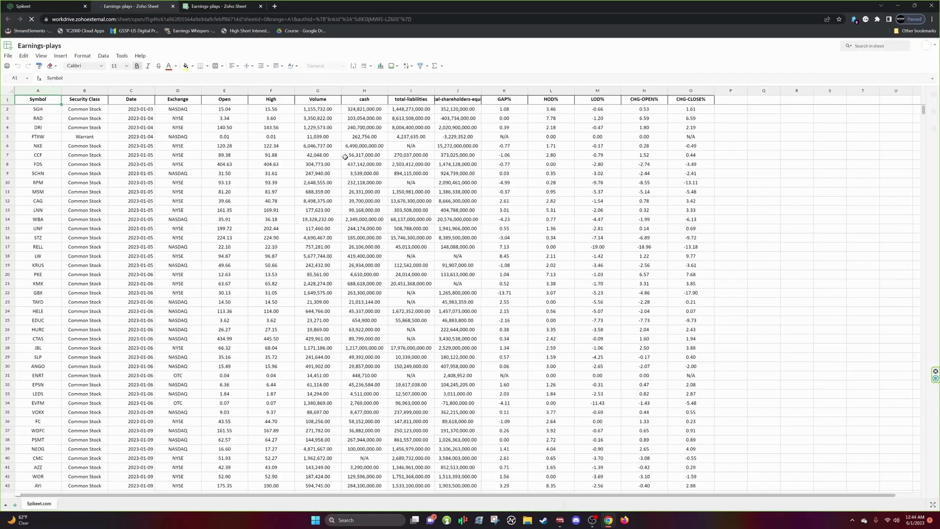
- Examine the columns of the Earnings-plays sheet and select the Symbol column down to its last row
scroll(66, 117, "up", 5)
scroll(78, 128, "down", 5)
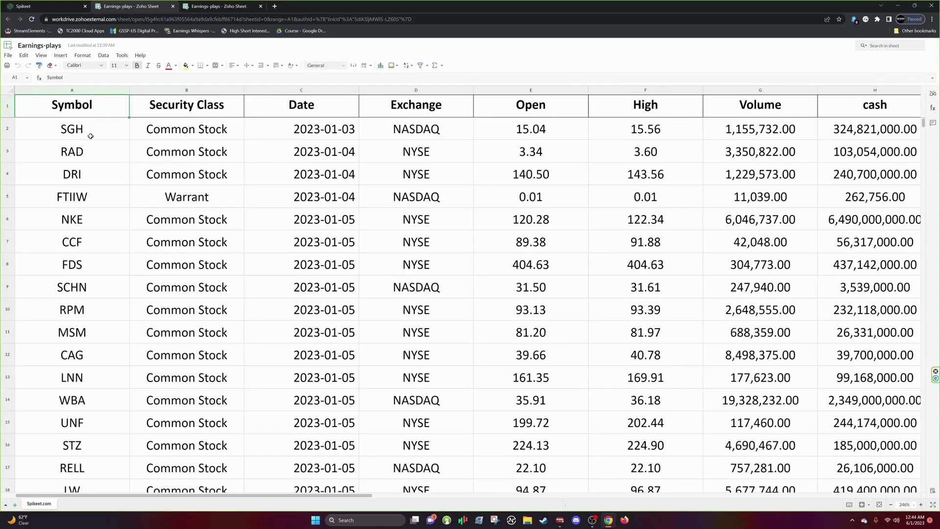
scroll(91, 136, "up", 5)
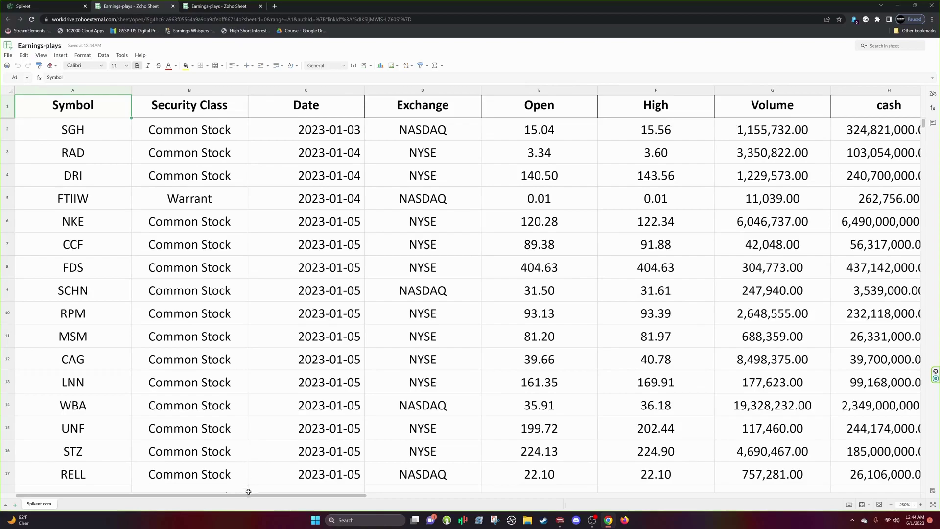
left_click_drag(249, 497, 239, 452)
scroll(225, 321, "down", 3, "ctrl")
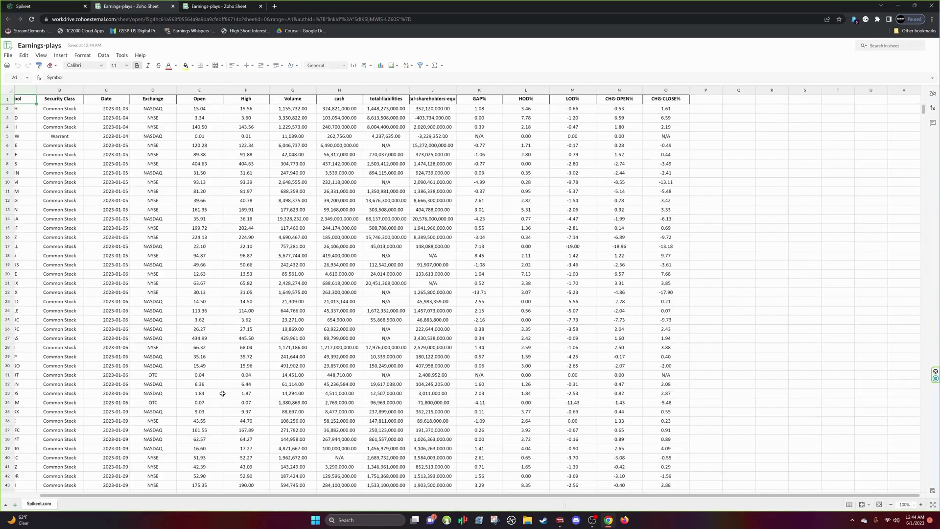
left_click_drag(275, 498, 128, 445)
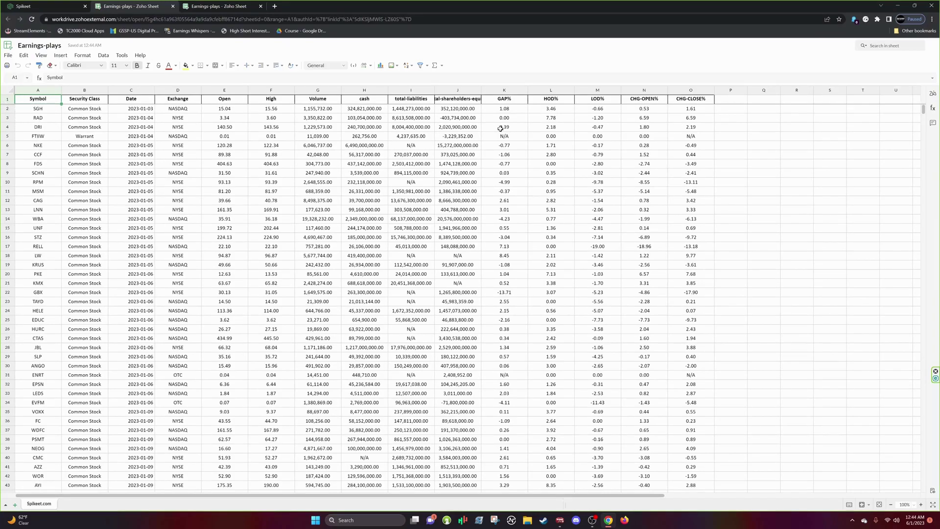
key("ctrl+shift+Down")
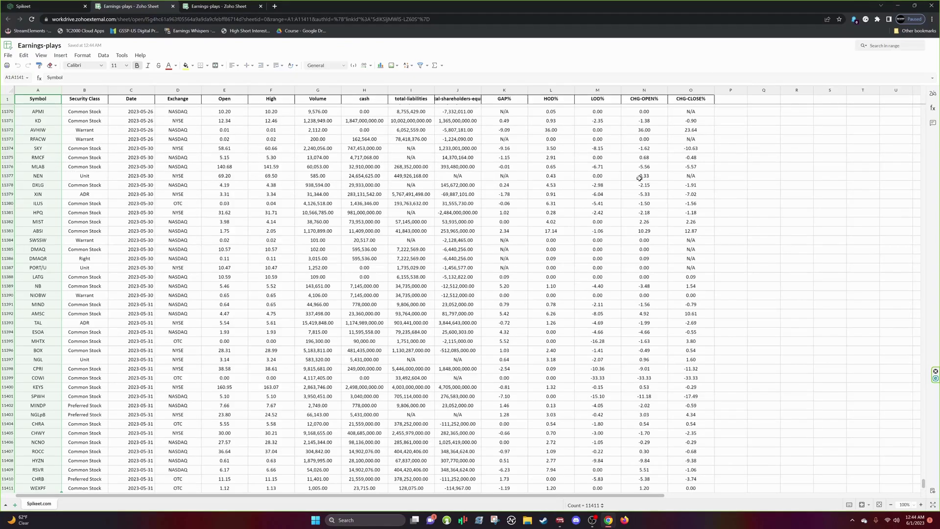
- Check the second open Earnings-plays sheet, close it and switch back to Spikeet
left_click(196, 7)
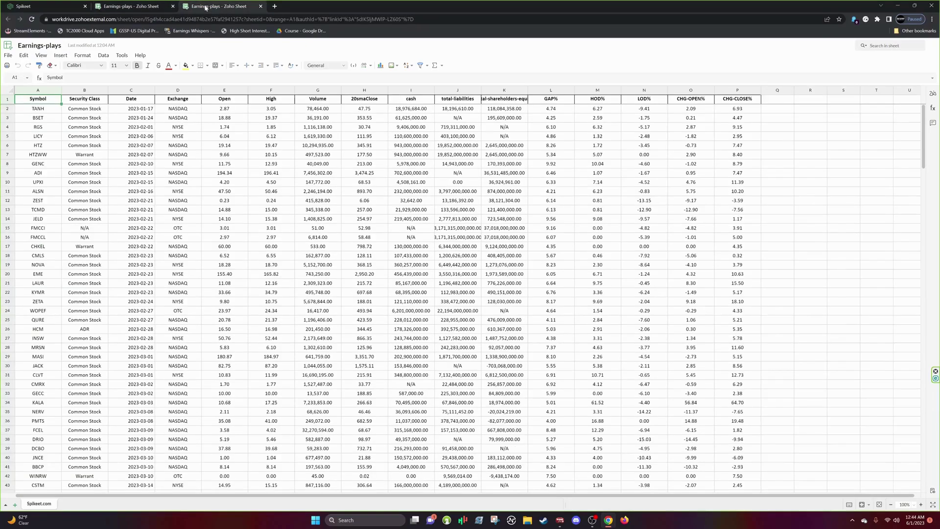
left_click(142, 6)
left_click(221, 6)
left_click(259, 7)
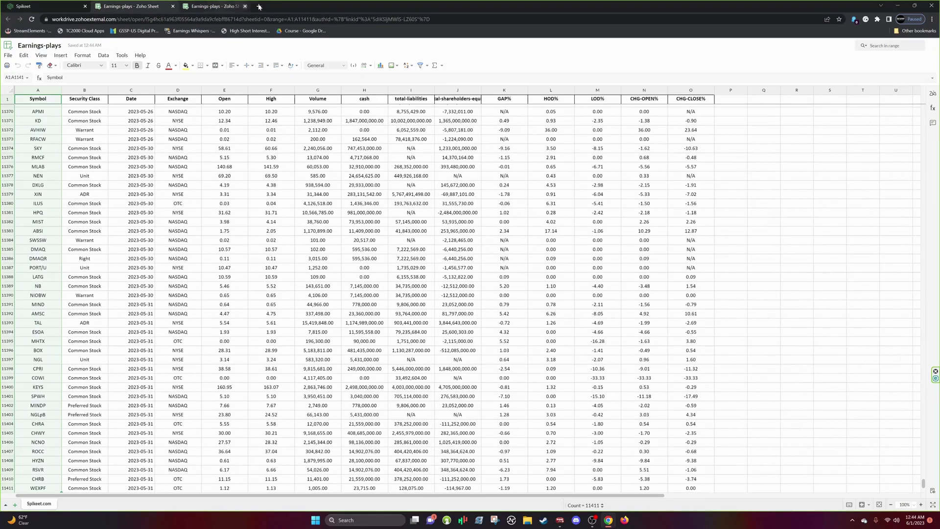
left_click(71, 6)
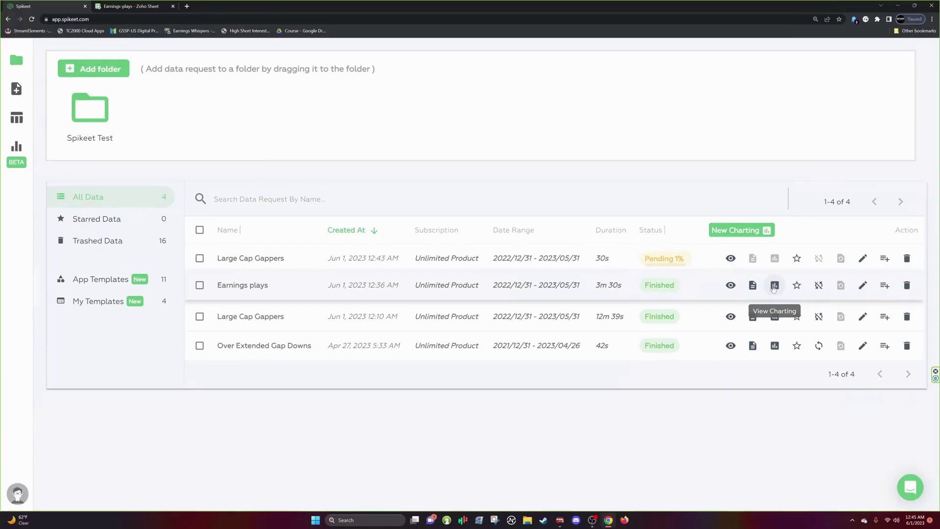
- Open the charting view of the Earnings plays request and show 20 charts per page
left_click(774, 286)
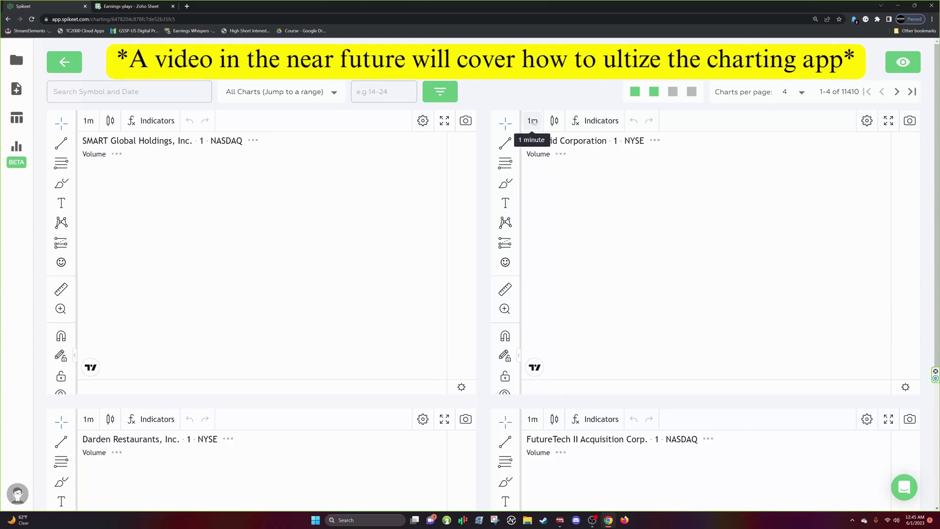
left_click(795, 94)
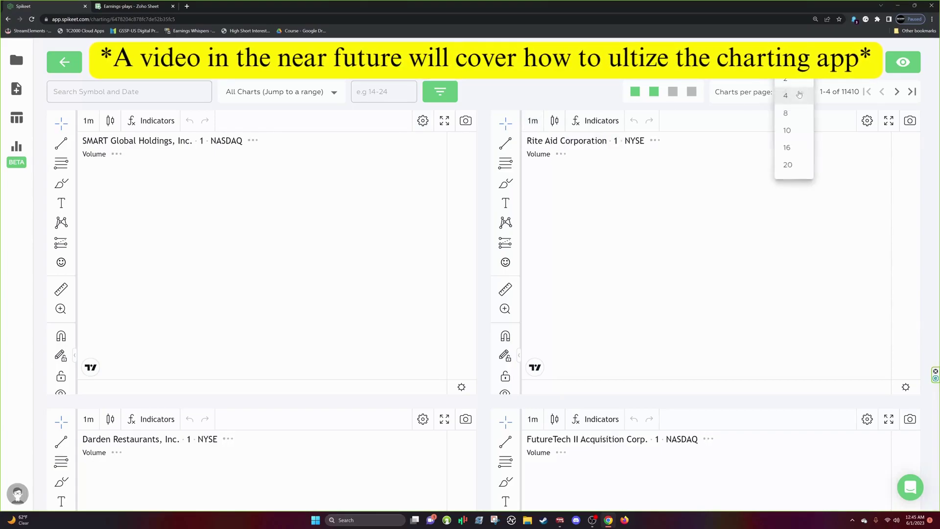
left_click(798, 167)
- Set the Rite Aid Corporation chart to a 1 day interval and sync the chart settings from the SMART Global Holdings chart
left_click(532, 121)
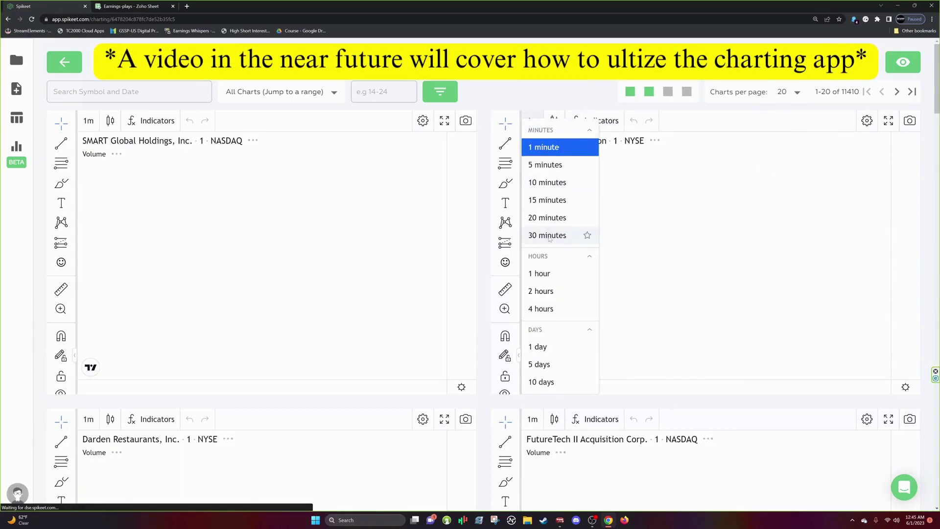
left_click(547, 346)
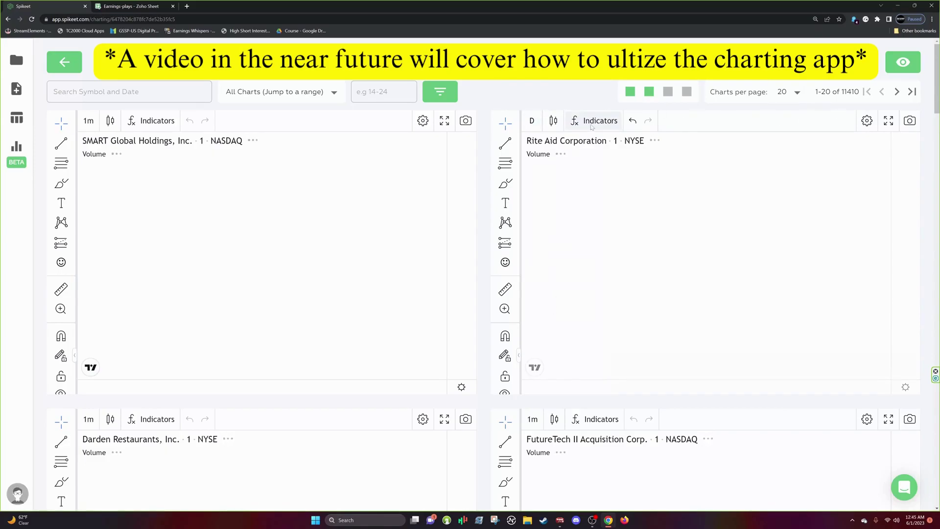
left_click(305, 121)
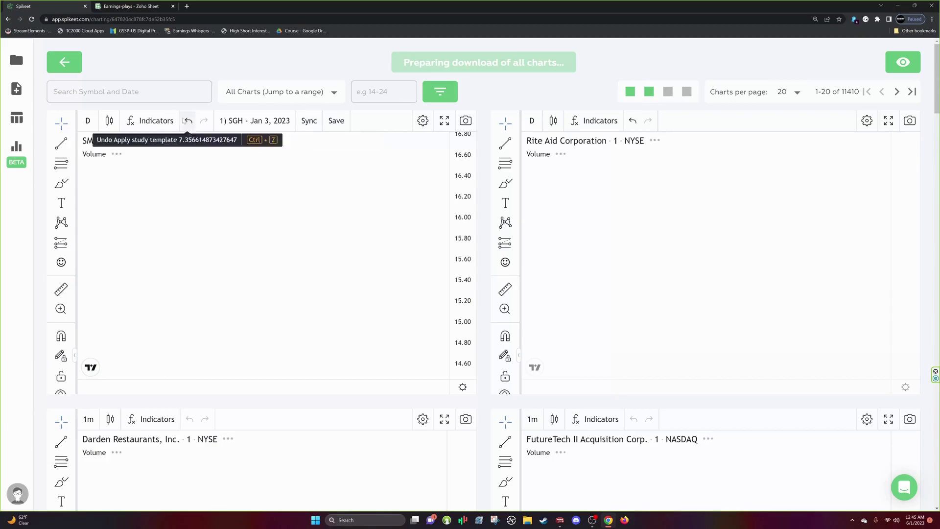
- Search the indicators for "moving" and add the Moving Average to the SMART Global Holdings chart
left_click(154, 120)
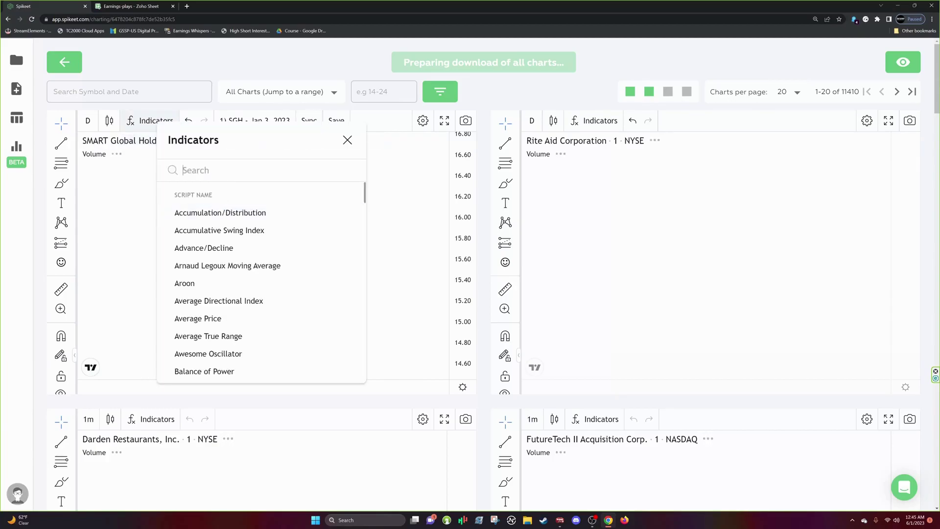
type("moving")
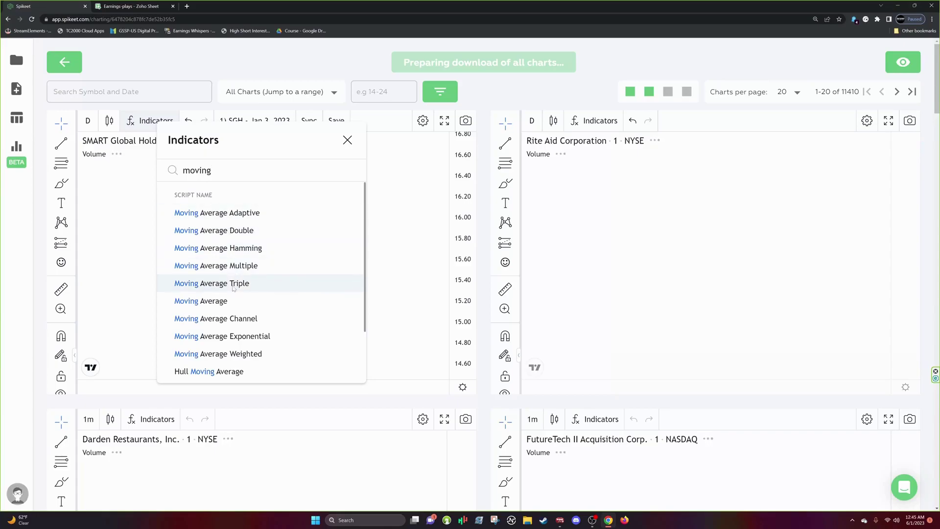
left_click(227, 300)
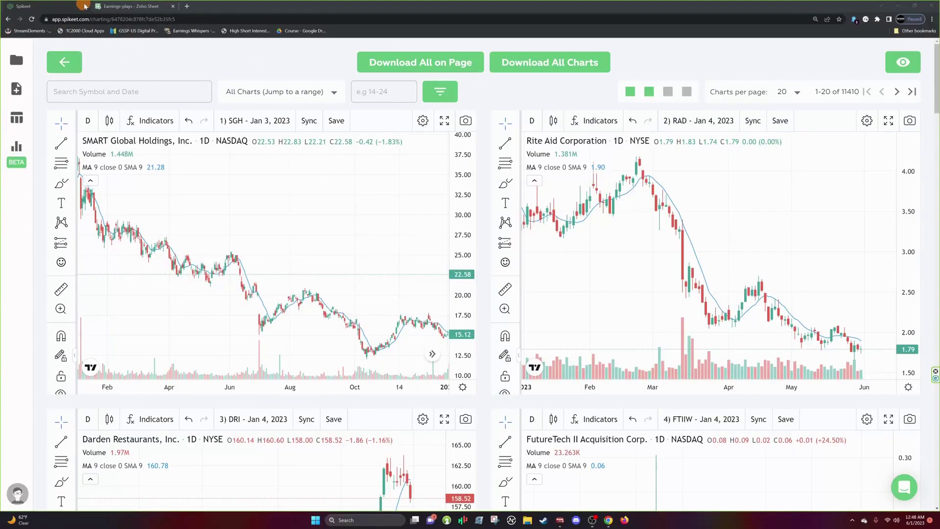
- Check the last row of the Earnings-plays sheet in Zoho Sheet and return to the Spikeet charts
left_click(132, 6)
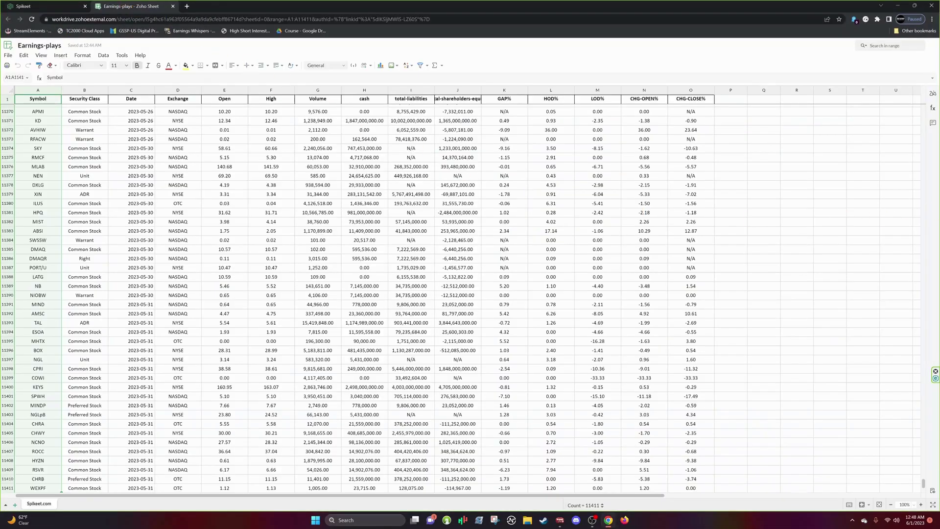
scroll(397, 288, "down", 5)
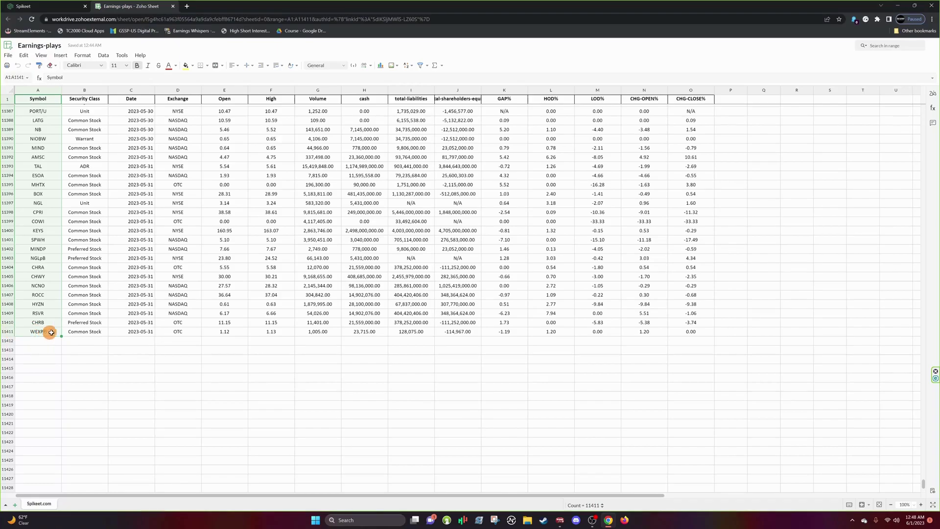
left_click(46, 8)
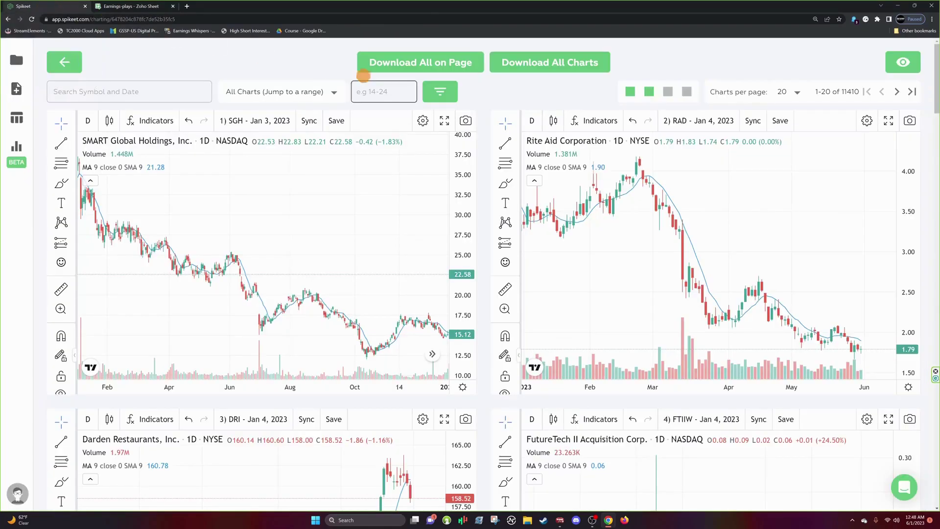
- Go to the last page of charts and examine the final charts, CHRB and WEXPF
left_click(910, 92)
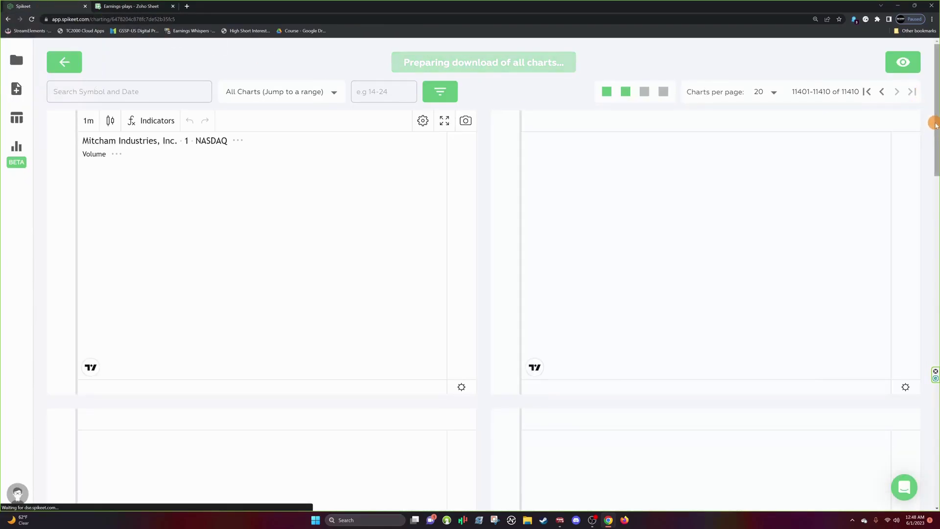
left_click_drag(936, 122, 937, 235)
scroll(534, 158, "down", 12)
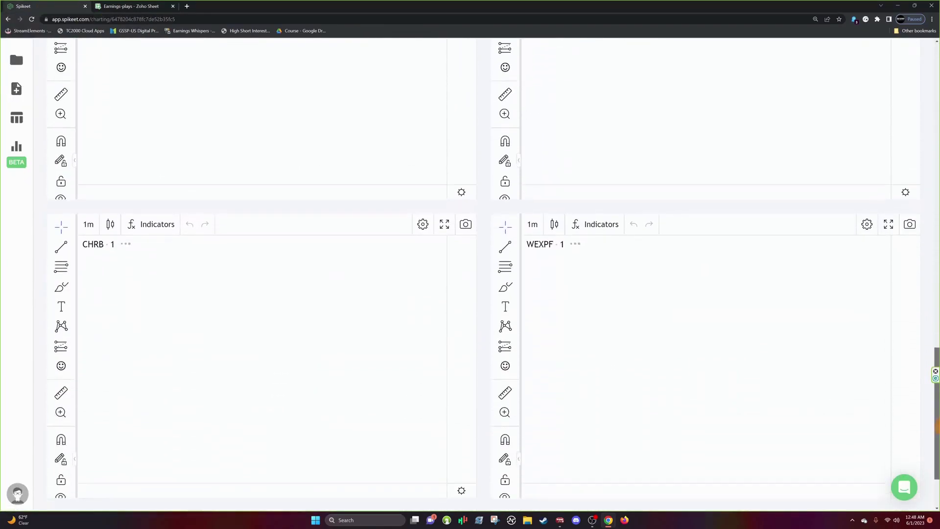
left_click(534, 158)
mouse_move(534, 159)
left_mouse_down()
mouse_move(597, 152)
mouse_move(602, 166)
mouse_move(683, 149)
mouse_move(556, 151)
mouse_move(571, 152)
left_mouse_up()
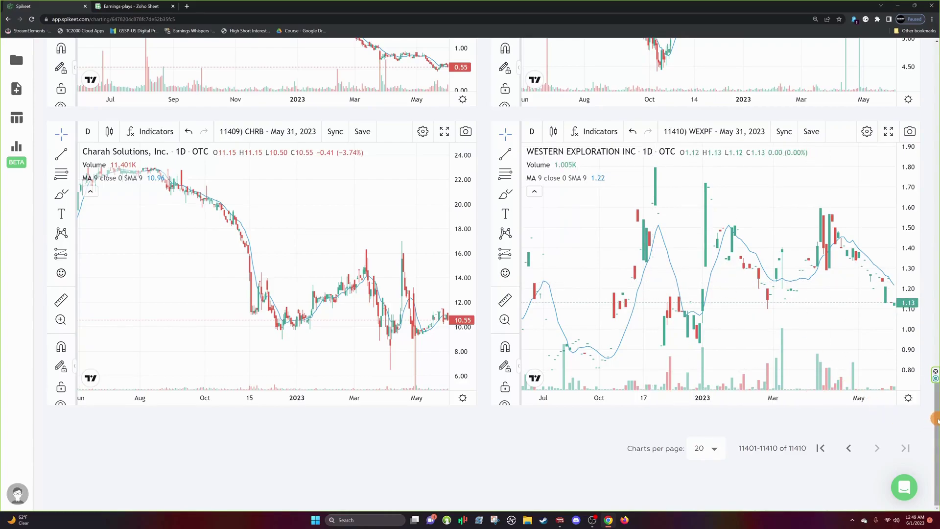
scroll(935, 419, "up", 20)
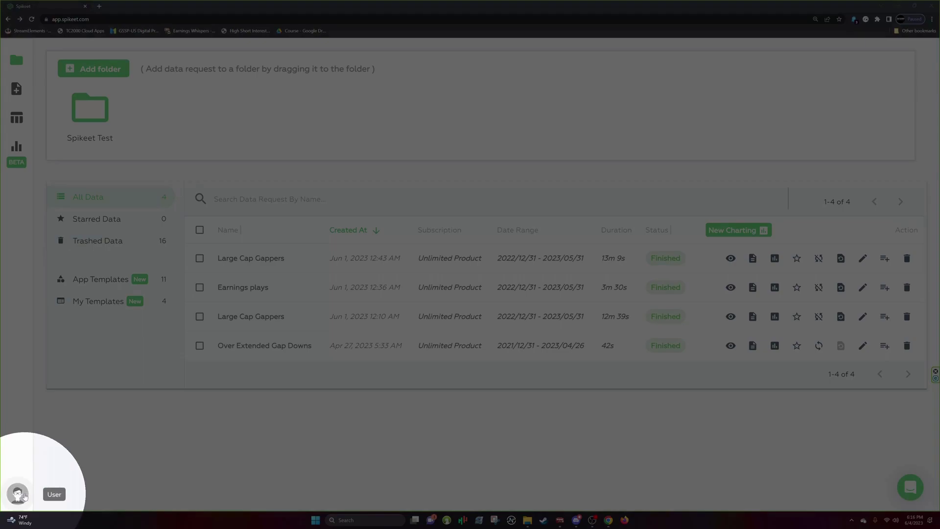
- In the account settings, change the profile name to "Content Creator" and toggle the email notification option
left_click(18, 494)
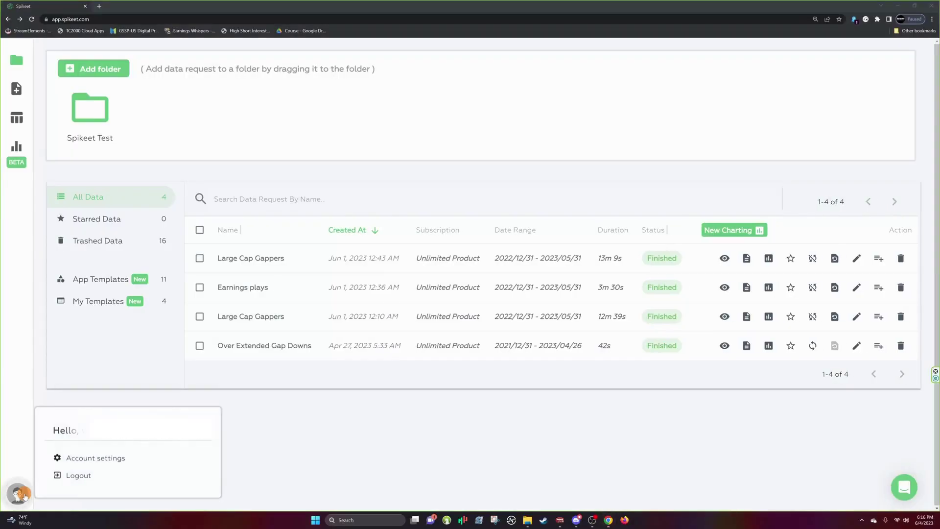
left_click(101, 460)
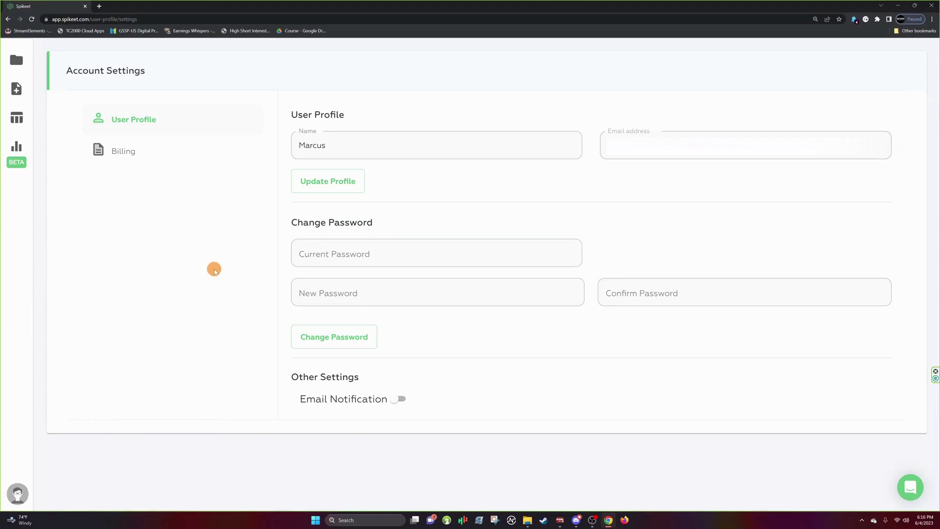
left_click(332, 143)
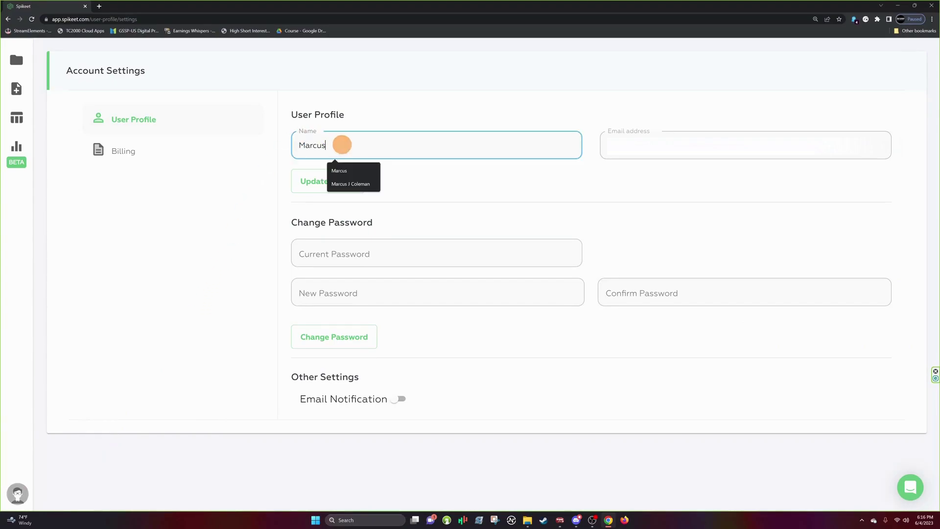
left_click_drag(342, 143, 276, 147)
type("Conte")
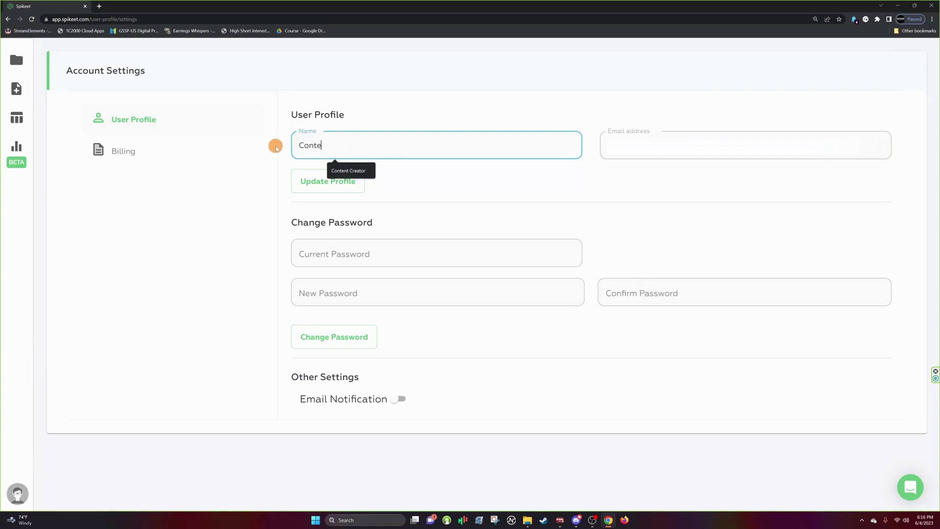
type("nt Creator")
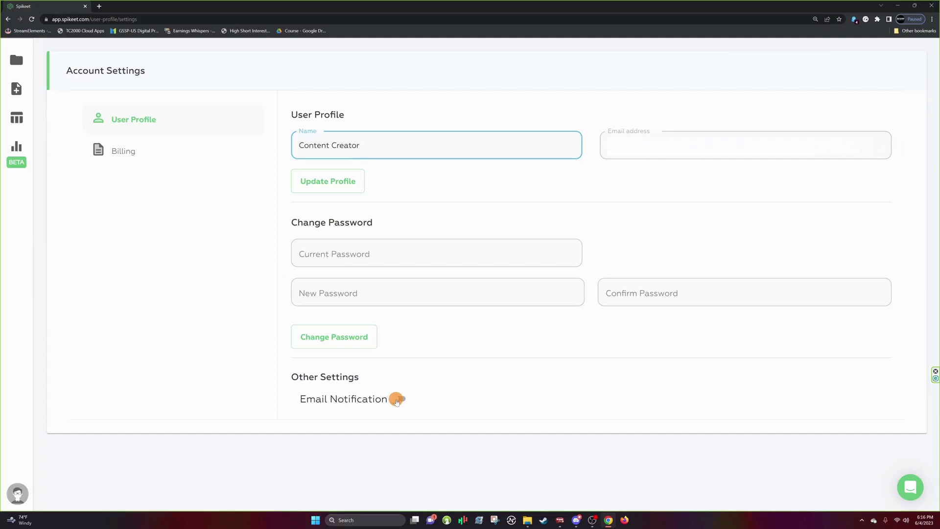
left_click(397, 399)
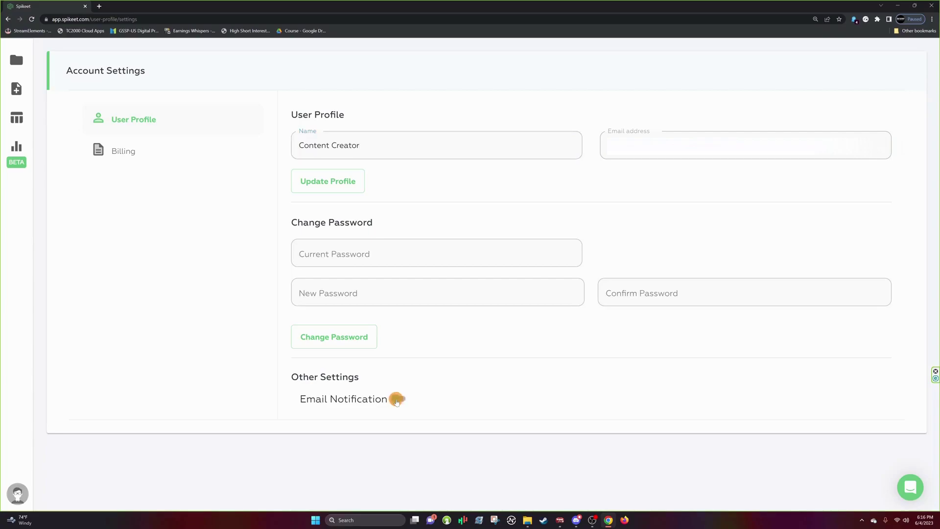
- Open the billing settings and start adding a payment method
left_click(122, 150)
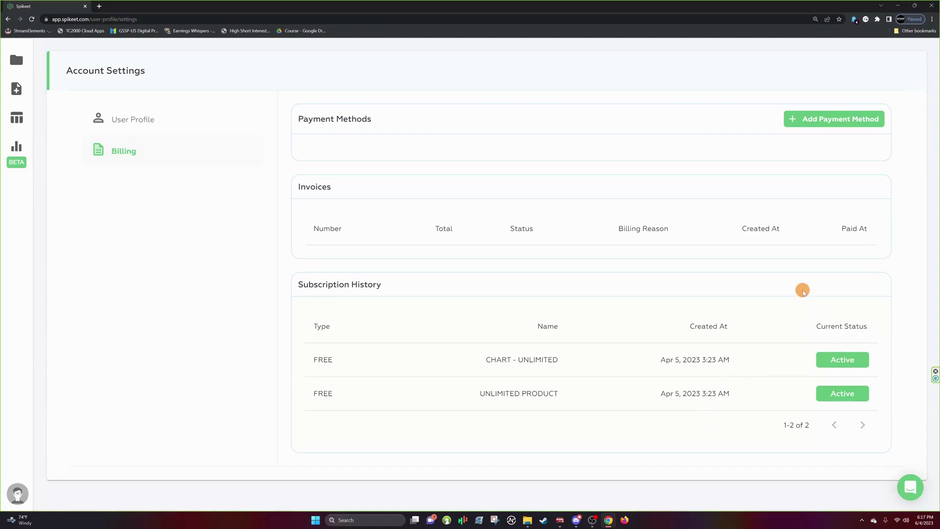
left_click(831, 119)
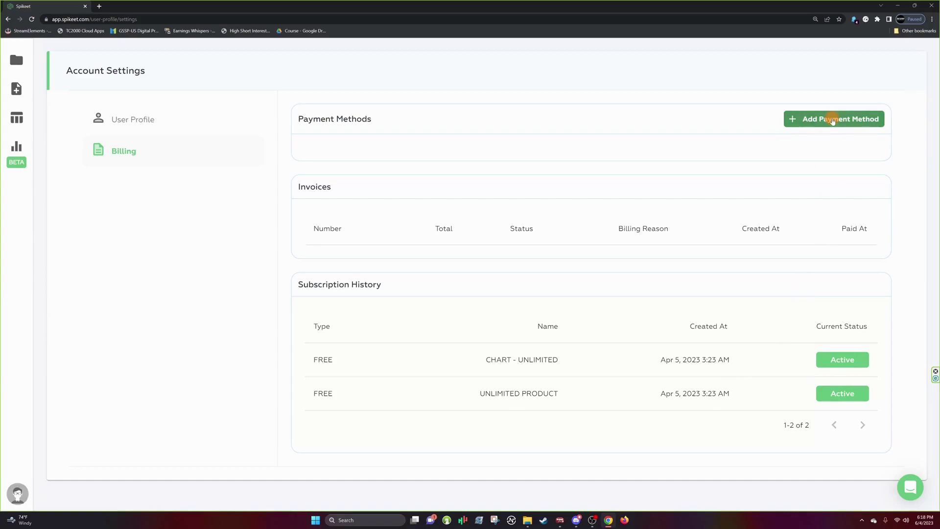